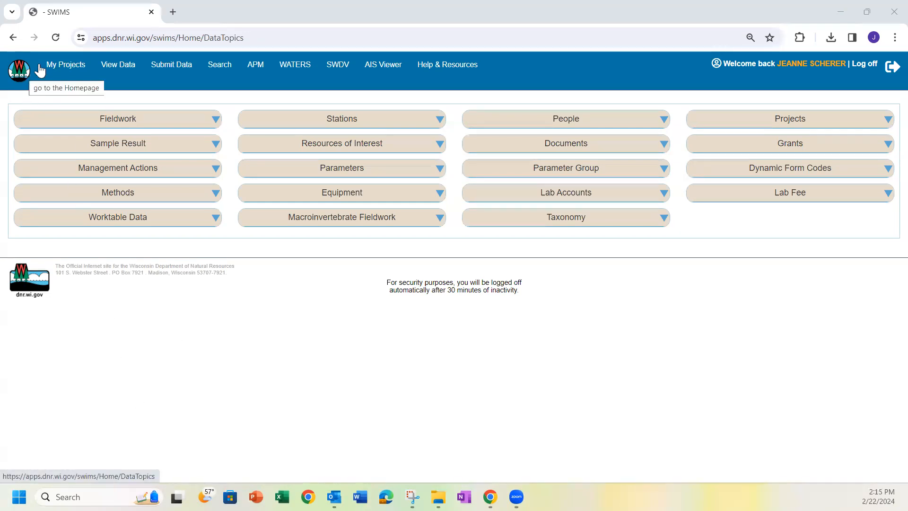
From My Projects, pick AIS Incident Reports - Jefferson County and start its Enter Data task
left_click(70, 71)
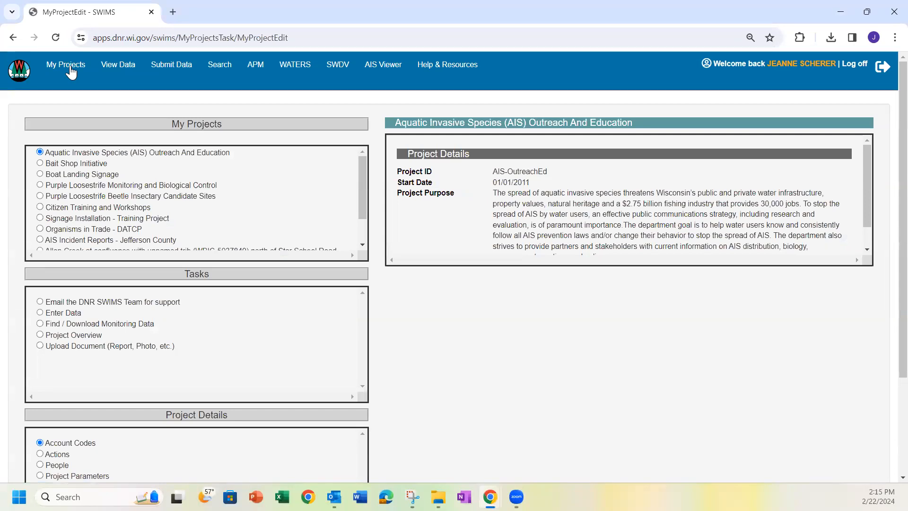
scroll(122, 208, "down", 2)
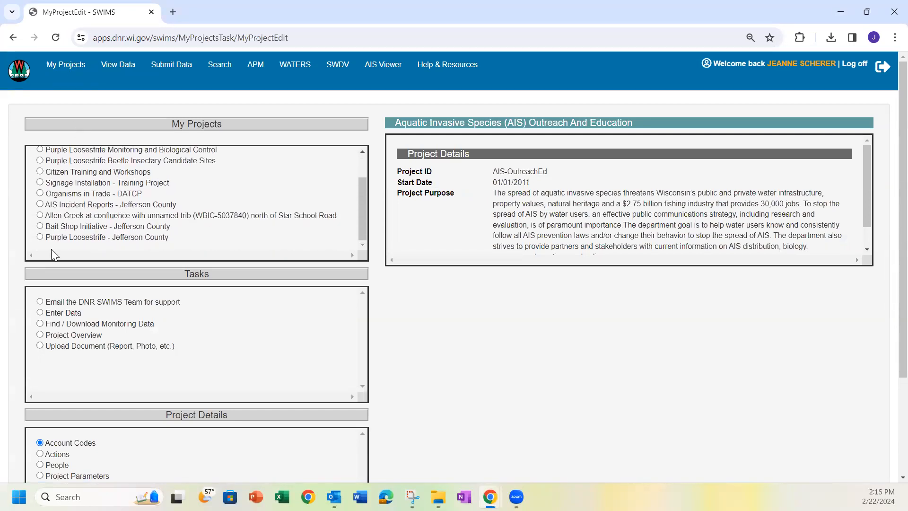
left_click(41, 204)
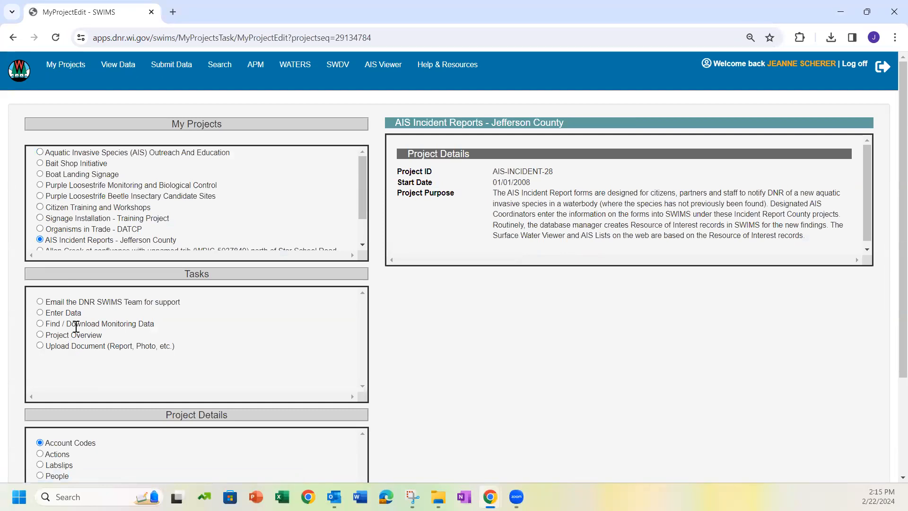
left_click(40, 312)
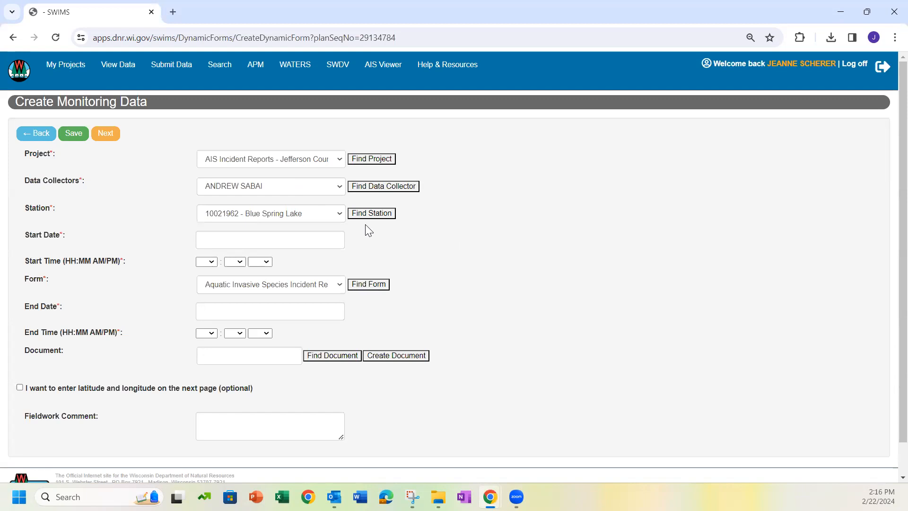
Set the data collector to the signed-in user, then bring up the Find Data Collector search
left_click(340, 189)
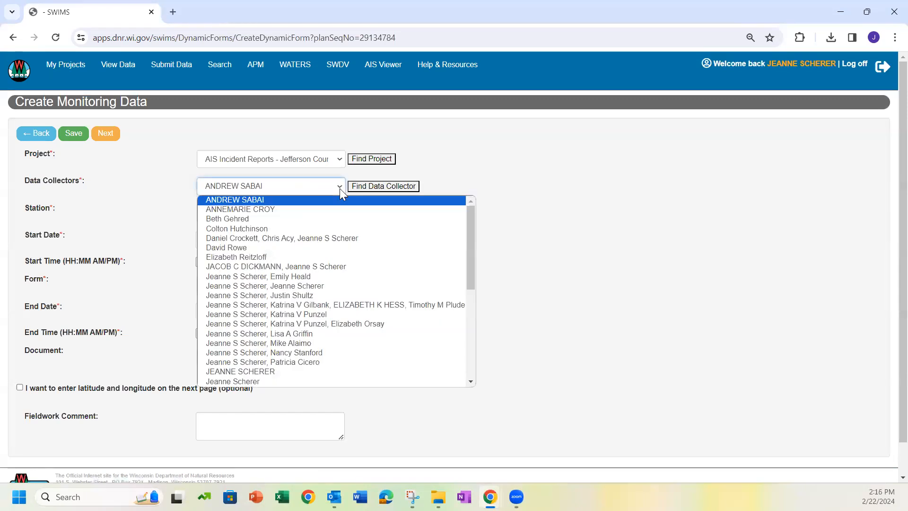
left_click(306, 382)
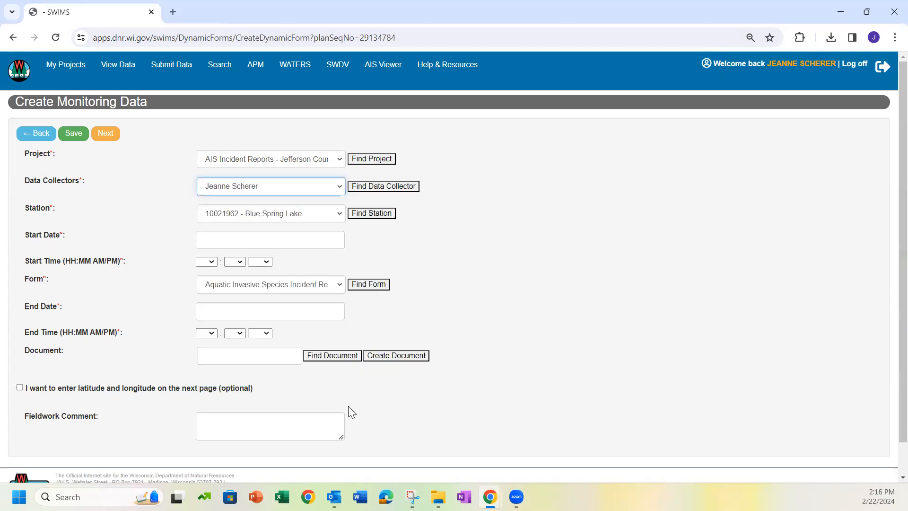
left_click(384, 186)
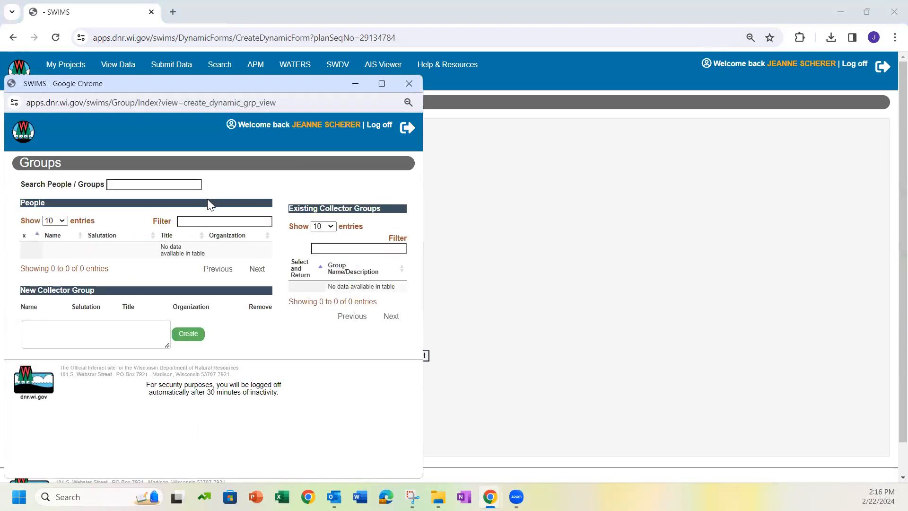
Search people by surname and add the AIS Outreach Specialist to the new collector group
left_click(162, 185)
type("scherer, j")
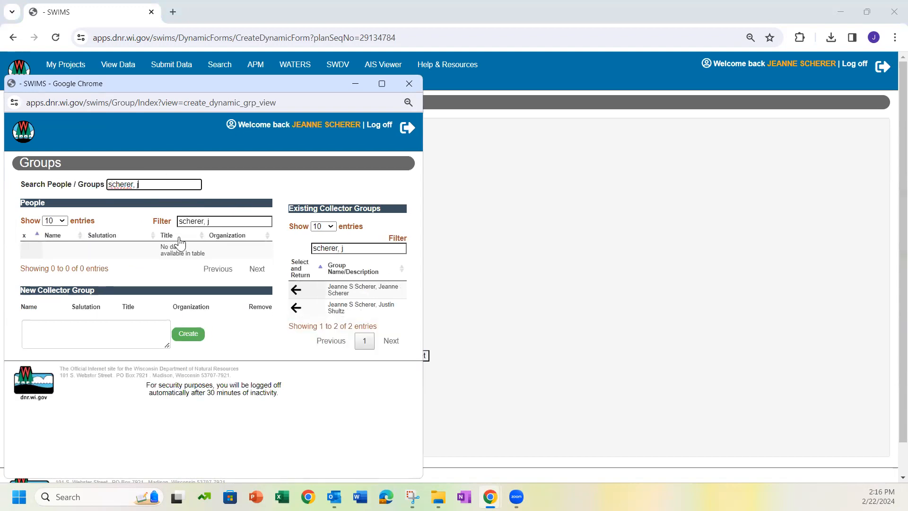
left_click(223, 220)
key("BackSpace")
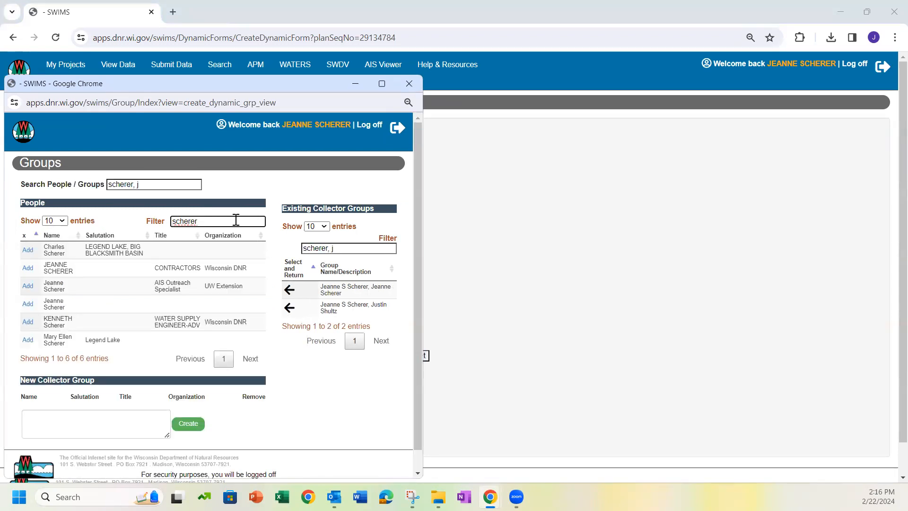
left_click(27, 287)
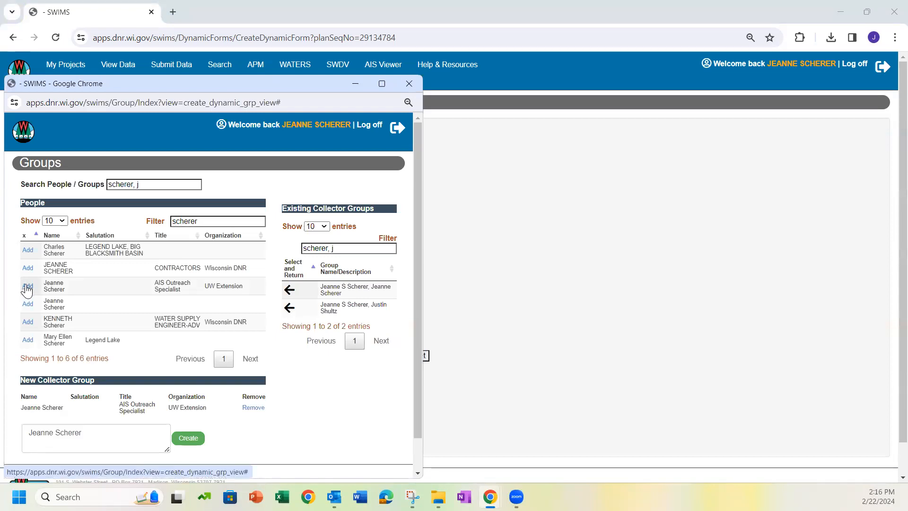
Add the Rock River Coalition collector and create the two-person group as data collectors
scroll(104, 369, "down", 1)
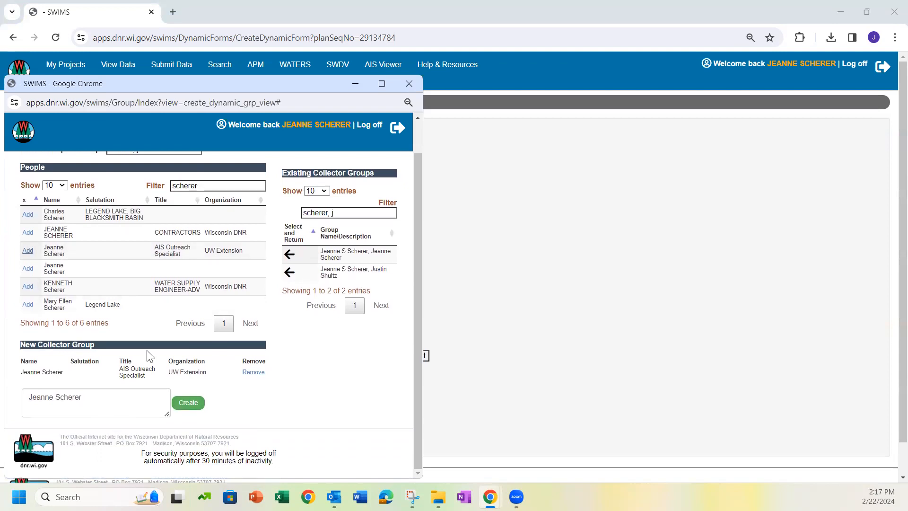
scroll(168, 309, "up", 1)
left_click_drag(161, 184, 97, 182)
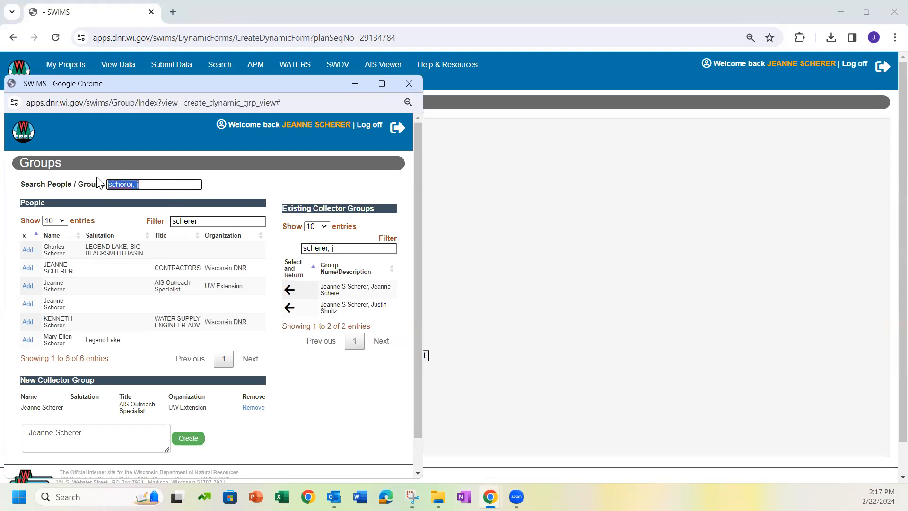
type("stand")
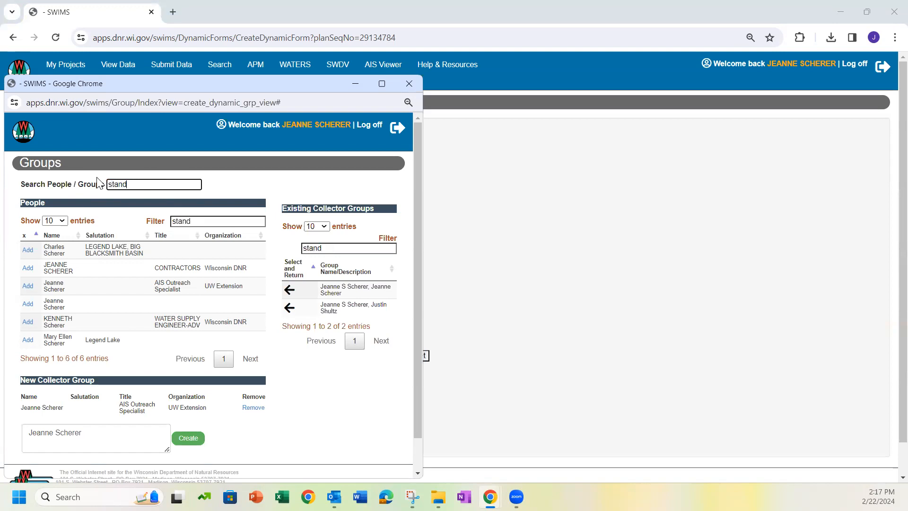
key("BackSpace")
type("ford")
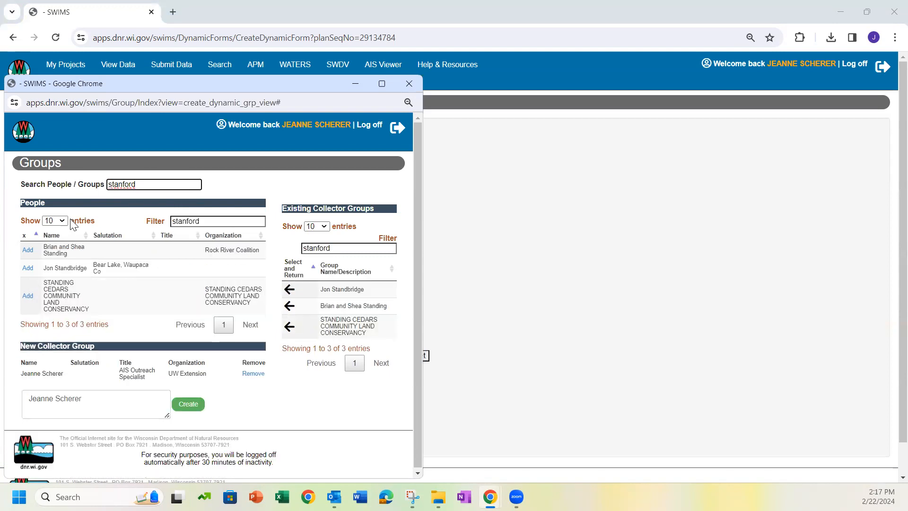
left_click(27, 250)
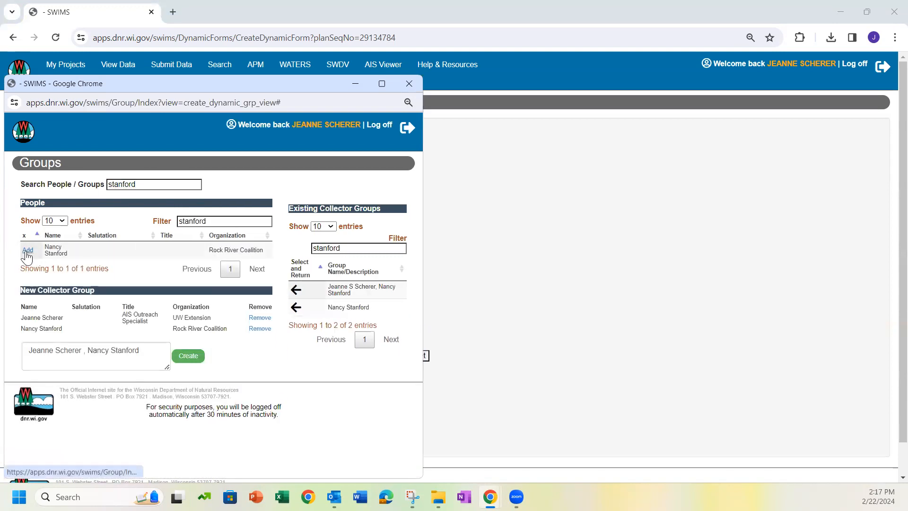
left_click(189, 356)
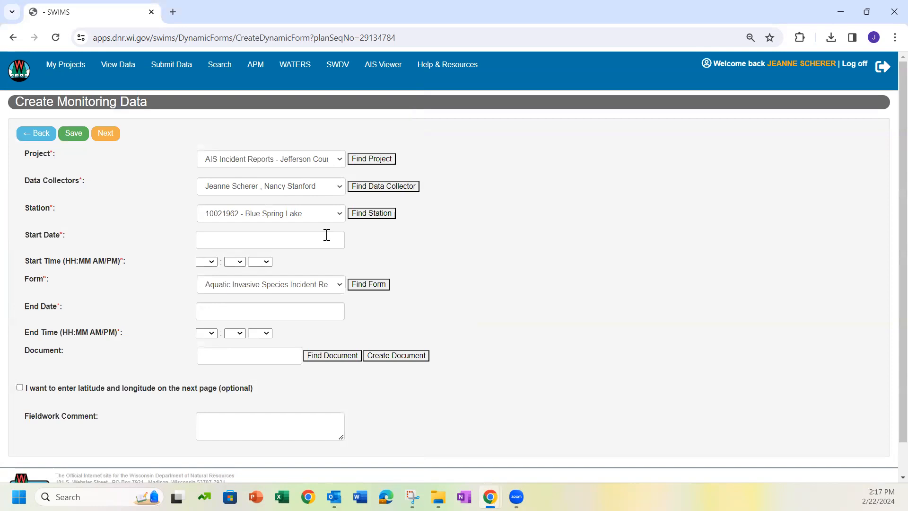
Set the station to 10003057 - Lake Mills Mill Pond and the date to 06/06/2023
left_click(336, 217)
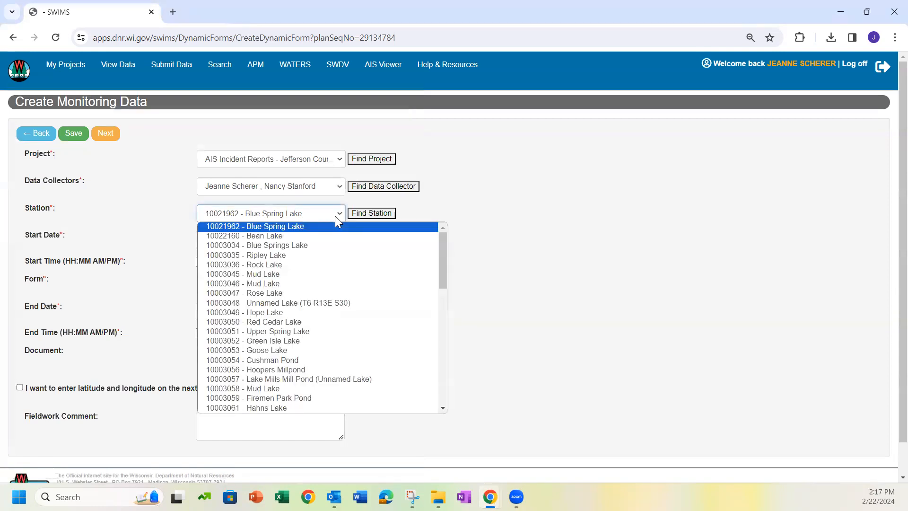
left_click(307, 380)
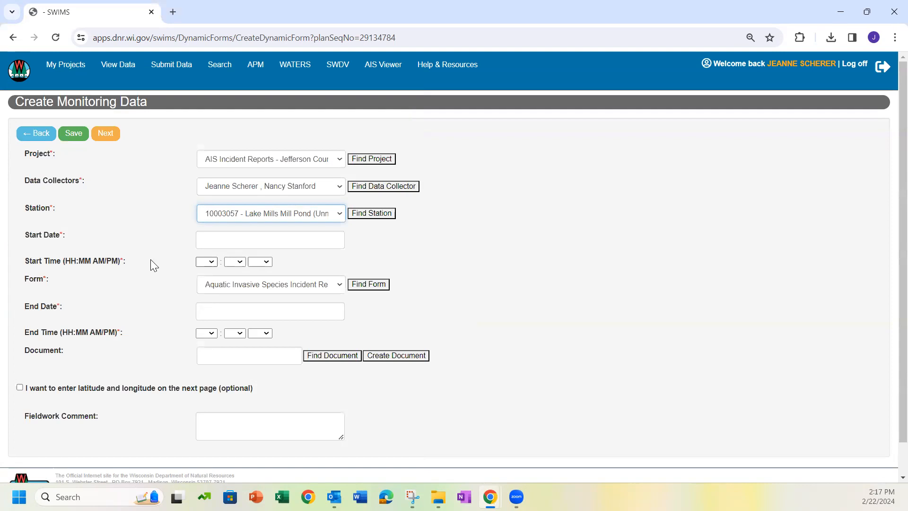
left_click(229, 239)
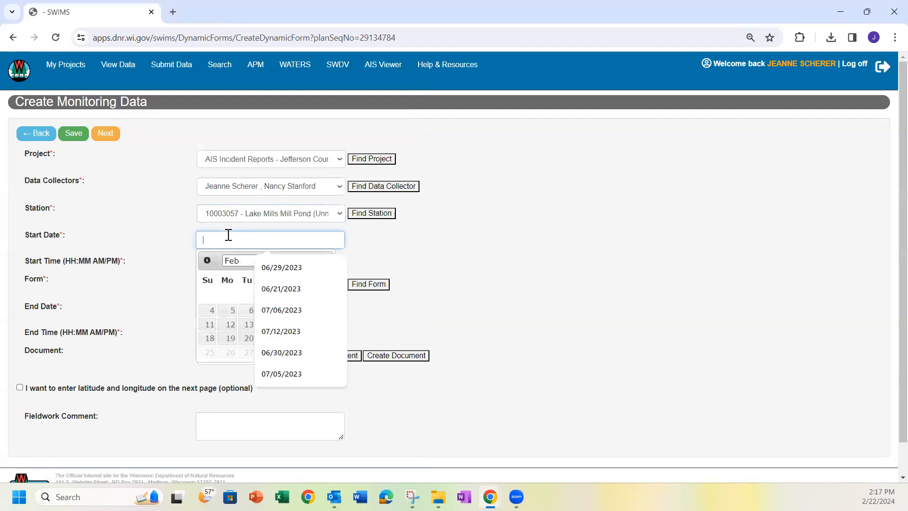
left_click(206, 260)
left_click(206, 260)
left_click(206, 260)
left_click(206, 260)
left_click(206, 260)
left_click(207, 259)
left_click(206, 260)
left_click(206, 260)
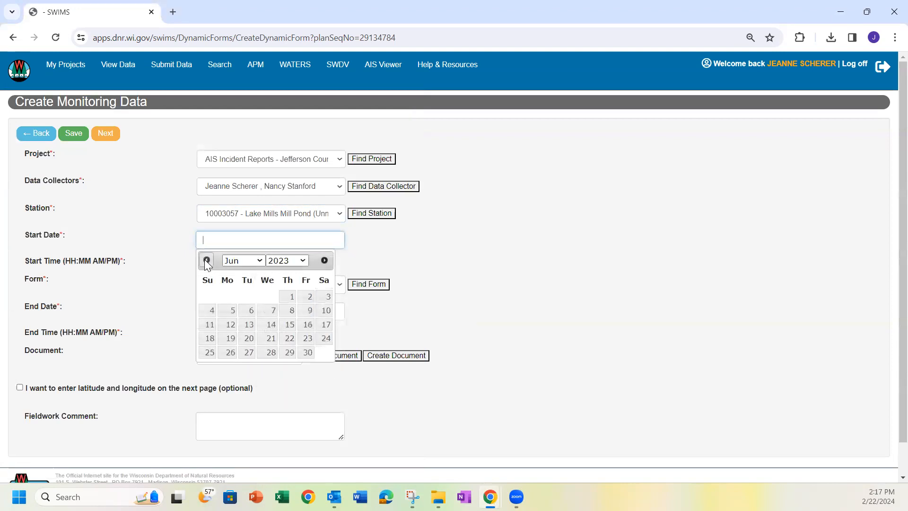
left_click(248, 311)
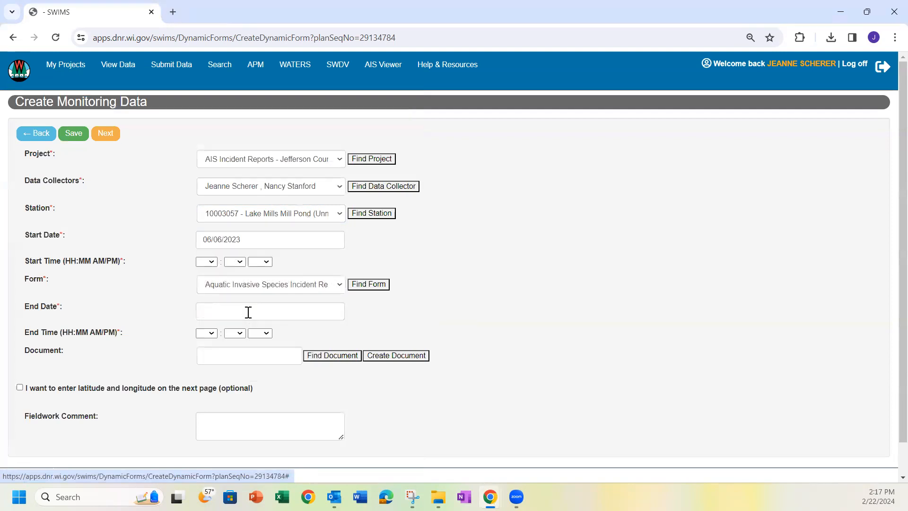
Set the start time to 10:00 AM and the end time to 11:00 AM
left_click(213, 263)
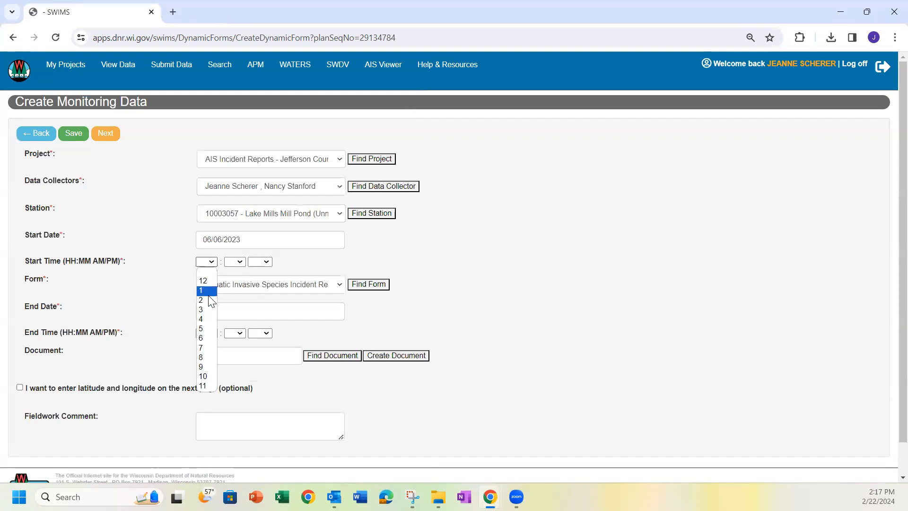
left_click(203, 378)
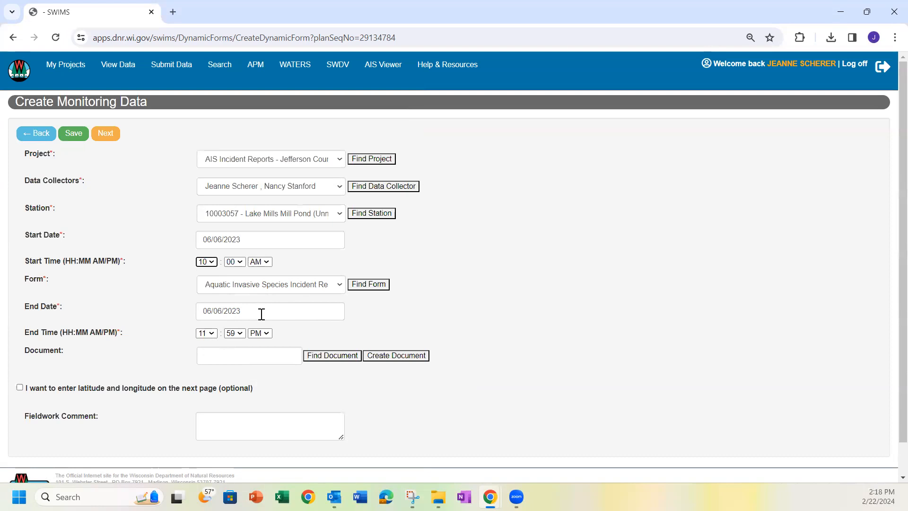
left_click(211, 334)
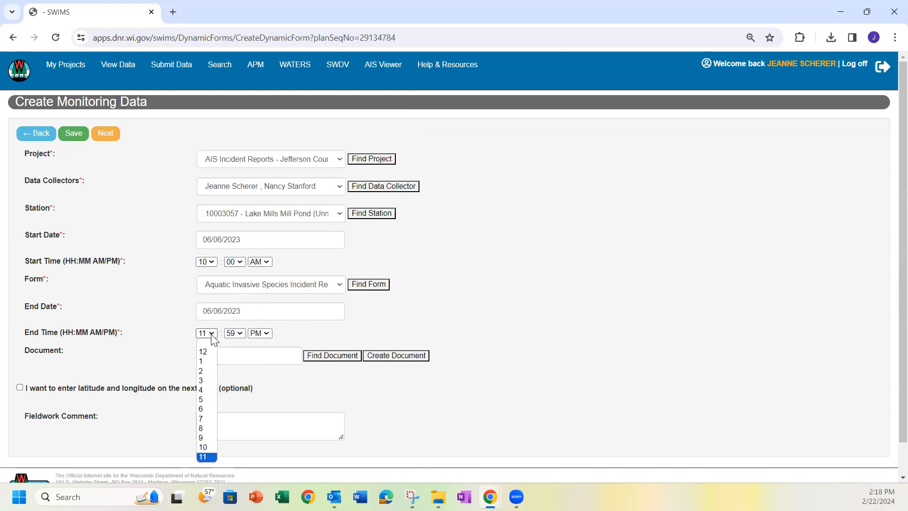
left_click(205, 457)
left_click(235, 333)
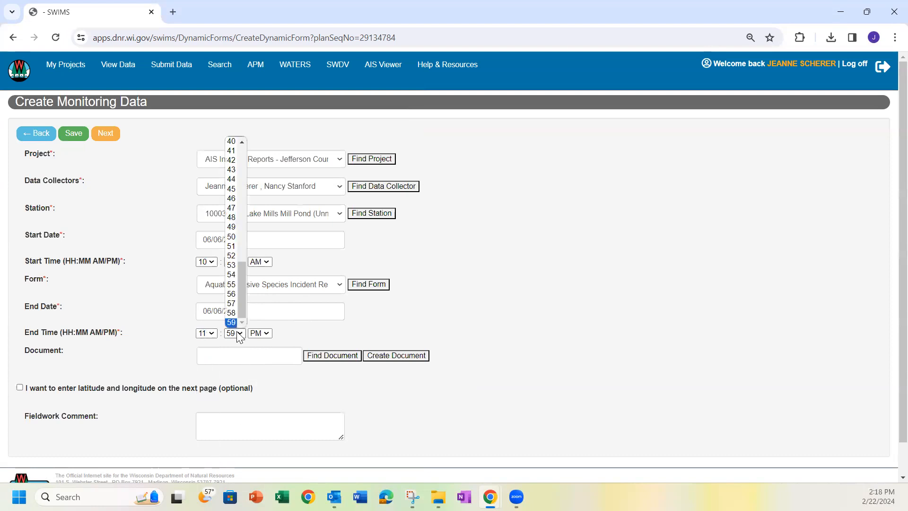
left_click_drag(242, 279, 238, 144)
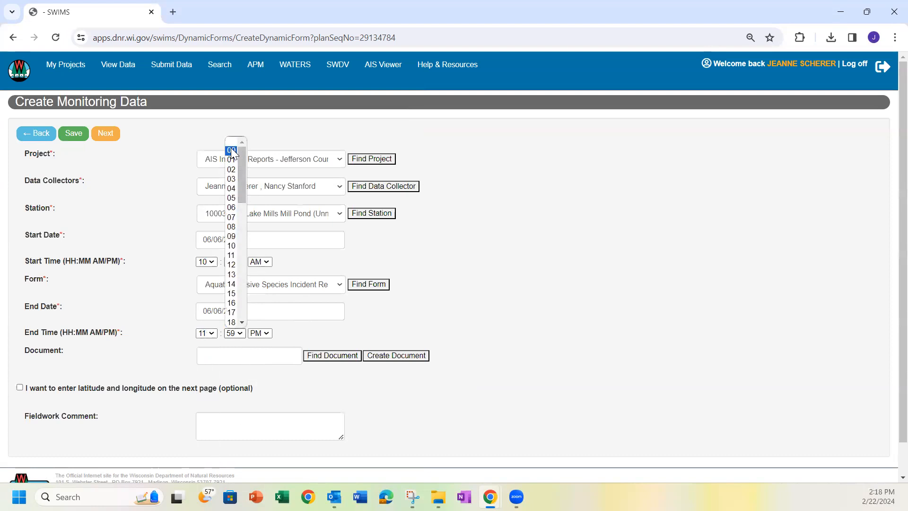
left_click(231, 146)
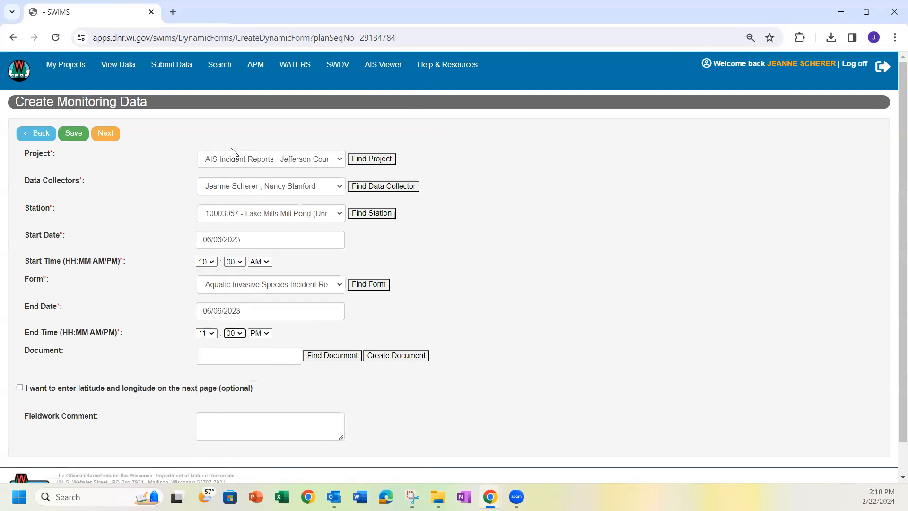
left_click(264, 334)
left_click(265, 350)
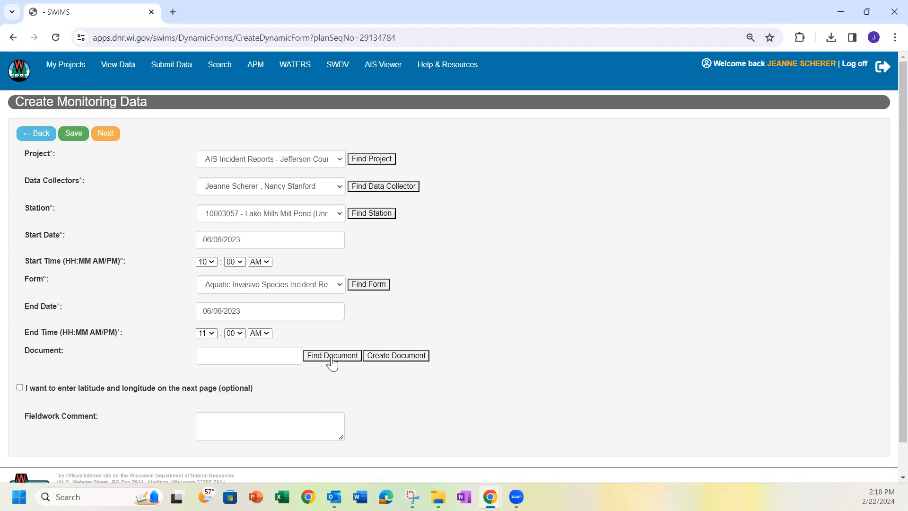
Leave Document and Fieldwork Comment blank and go on to the AIS_INCIDENT19_V2 result form
left_click(242, 356)
left_click(473, 397)
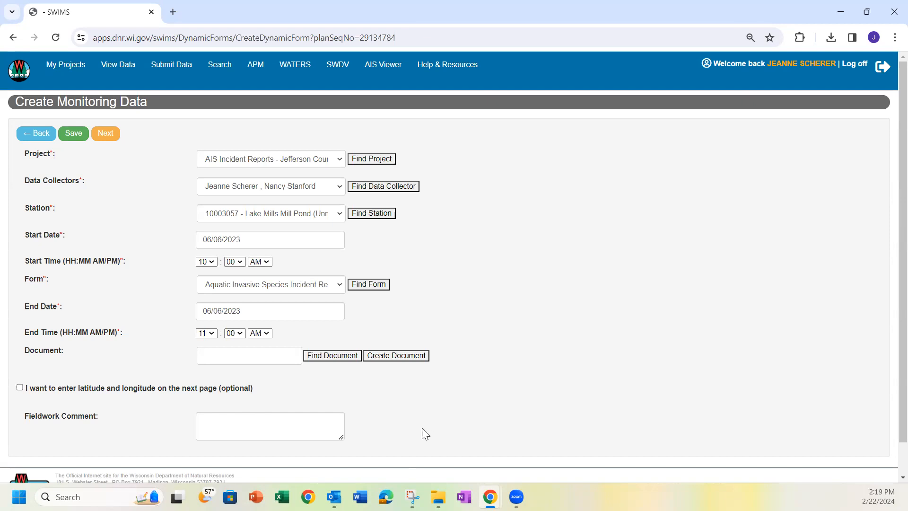
scroll(426, 433, "down", 1)
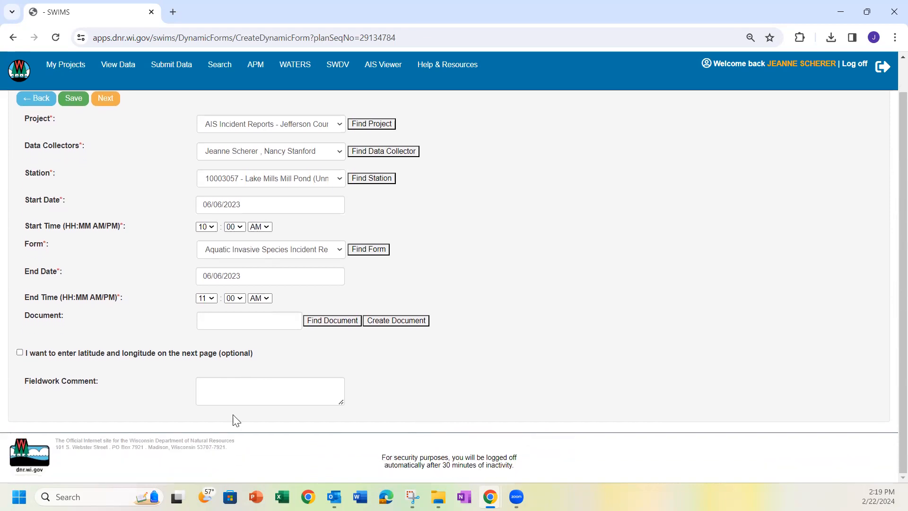
left_click(224, 383)
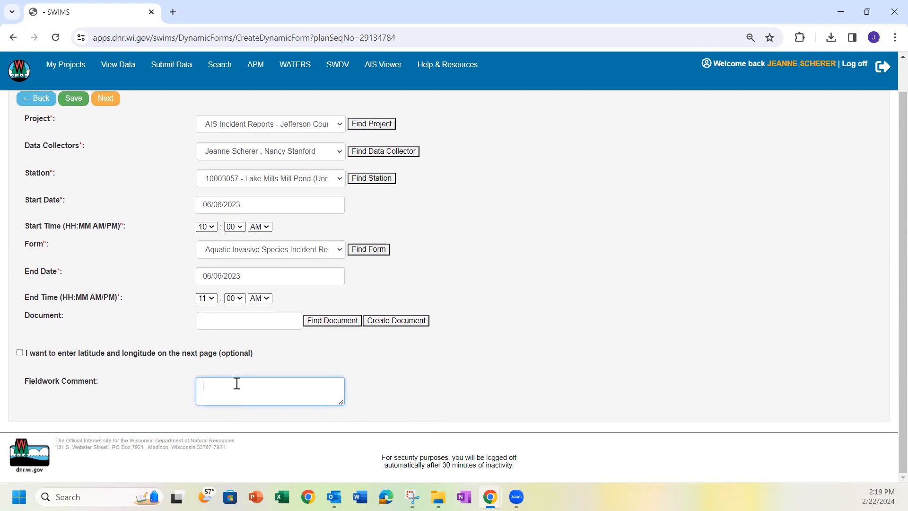
left_click(104, 99)
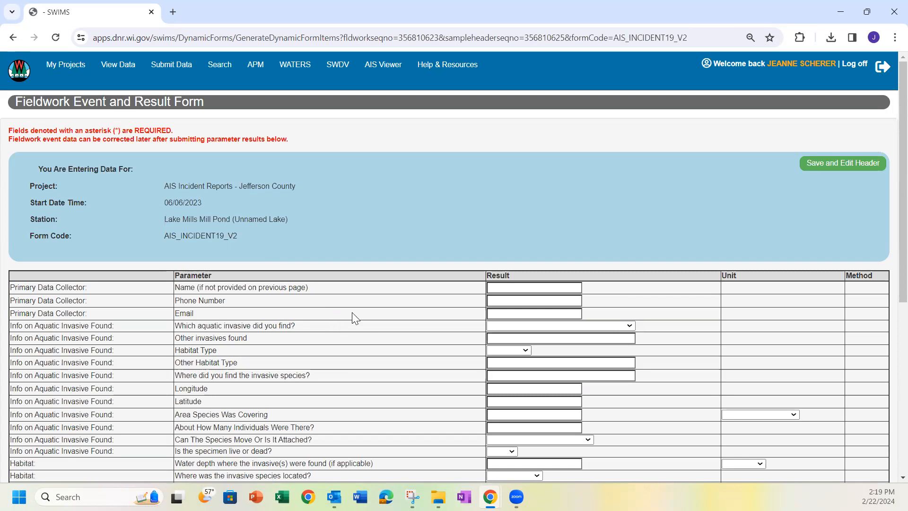
Record Yellow Iris as the species with habitat type Lake
scroll(496, 307, "down", 1)
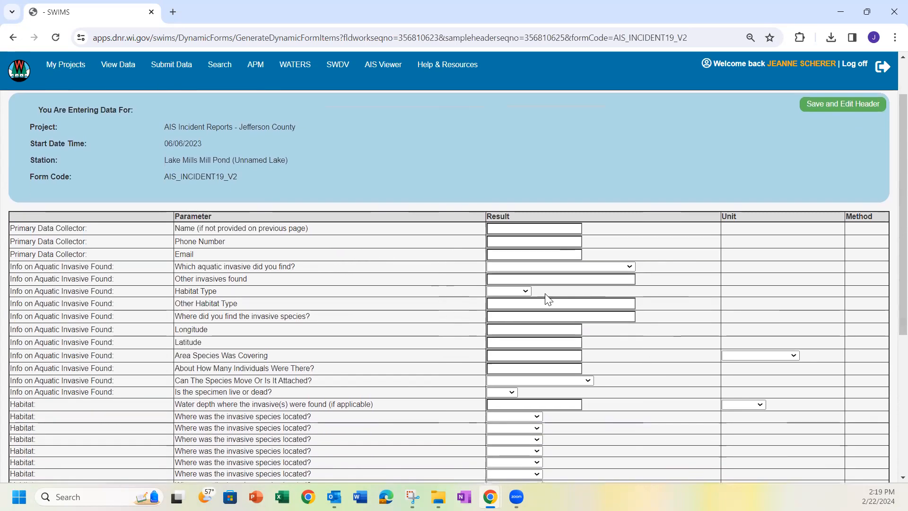
left_click(629, 268)
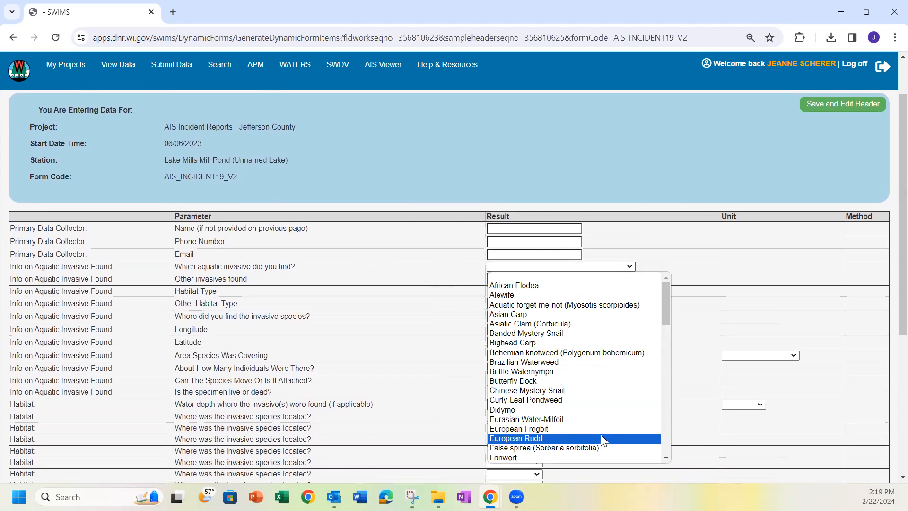
scroll(601, 435, "down", 15)
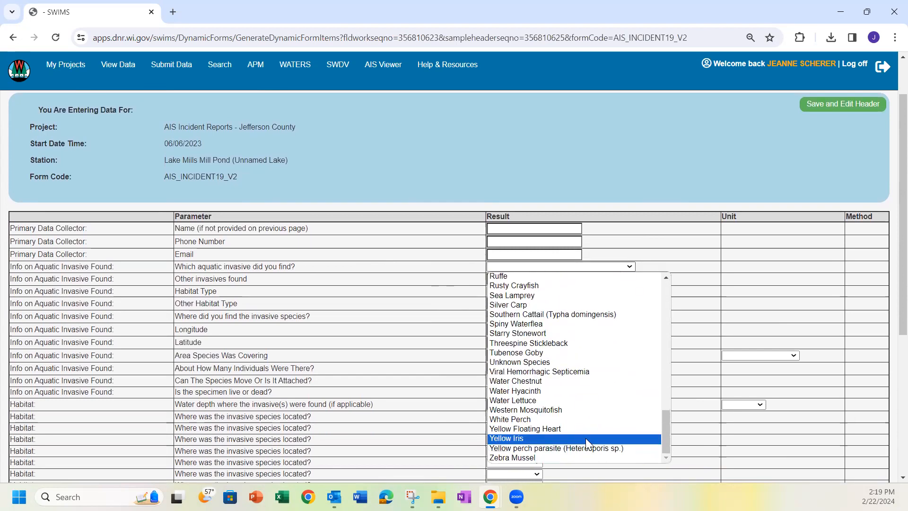
left_click(586, 438)
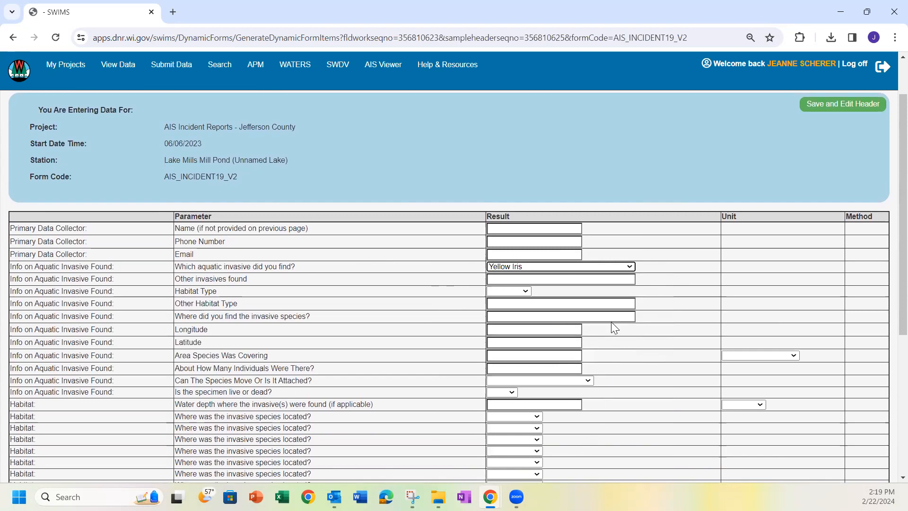
left_click(524, 291)
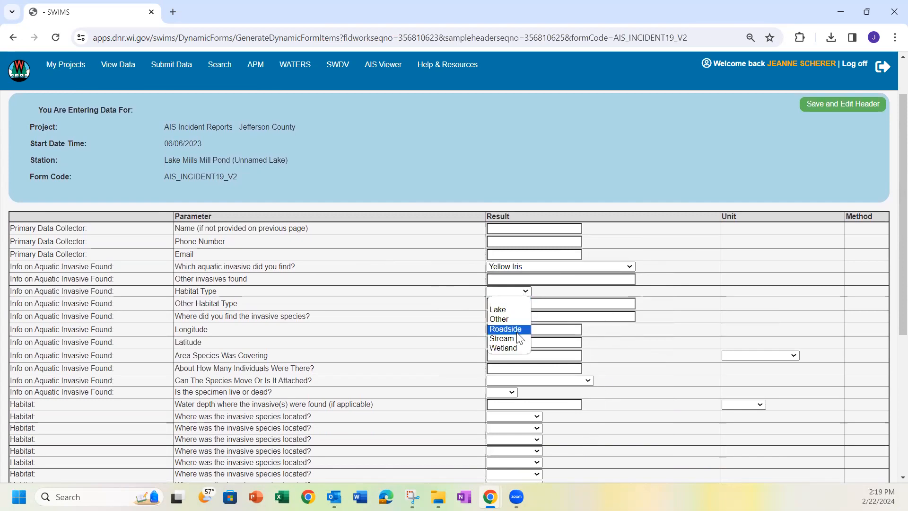
left_click(508, 309)
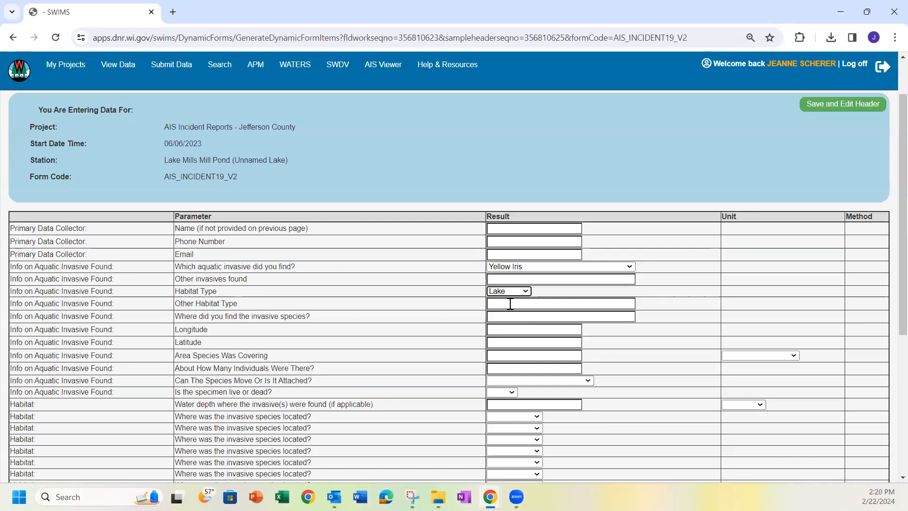
Describe the habitat as a pond's wetland edge and note the species was found at the wetland edge
left_click(510, 303)
type("wetland ")
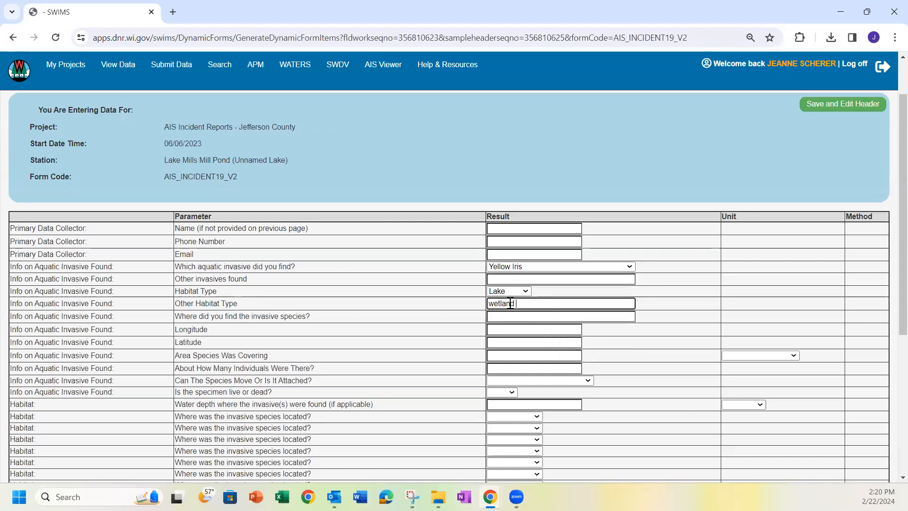
type("edge of pdnd")
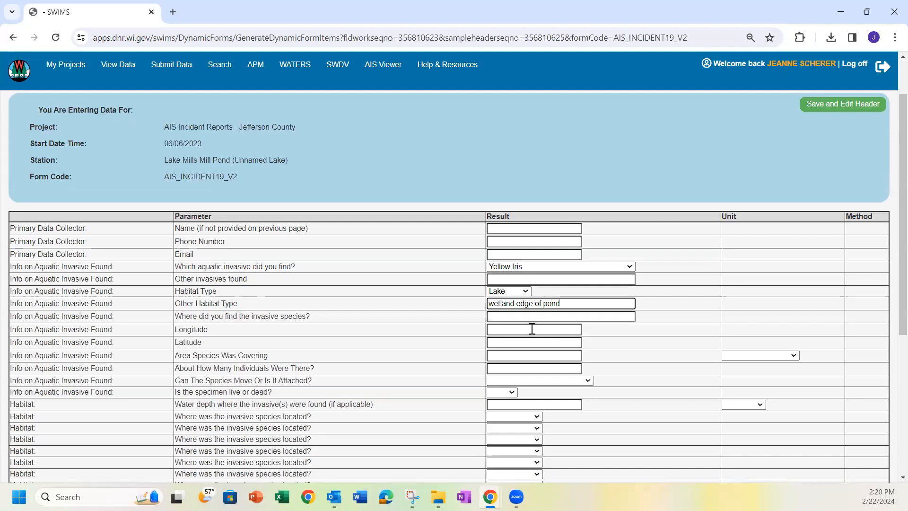
left_click(497, 316)
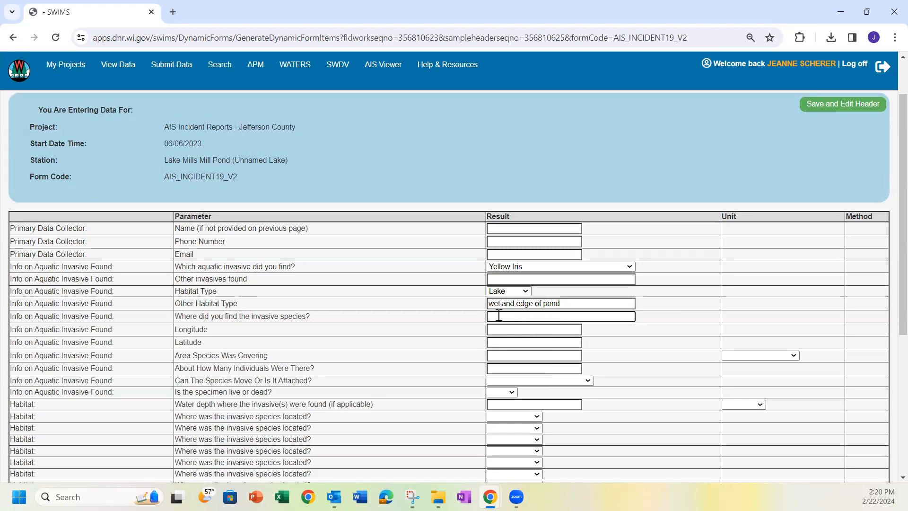
type("wetland edge")
scroll(534, 316, "down", 1)
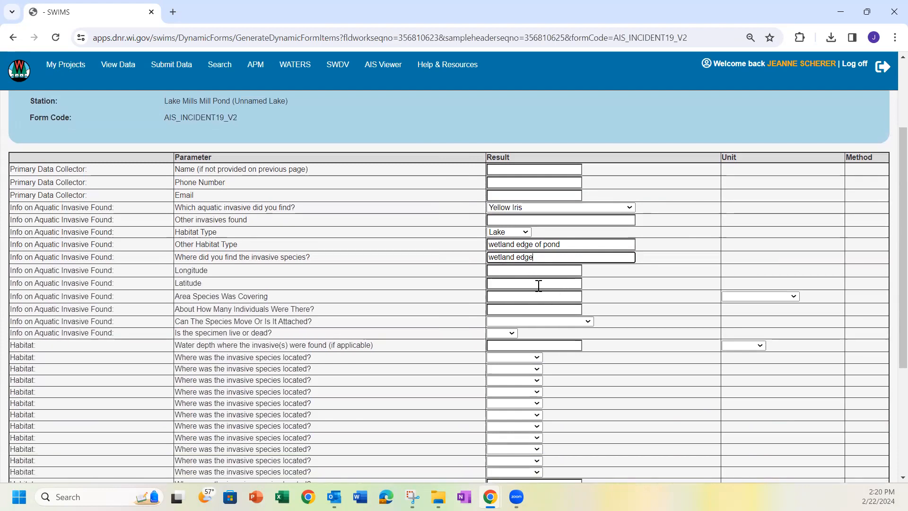
Enter the area covered as 6 Square feet
left_click(515, 296)
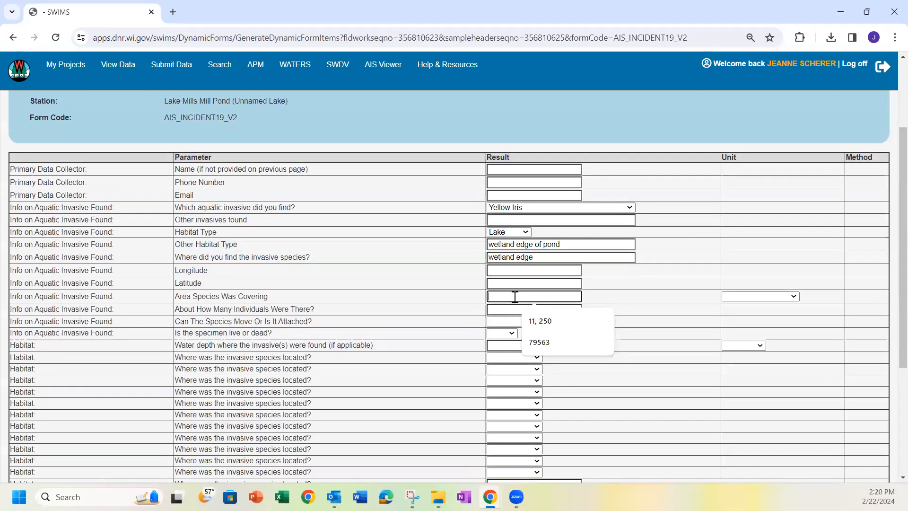
left_click(769, 295)
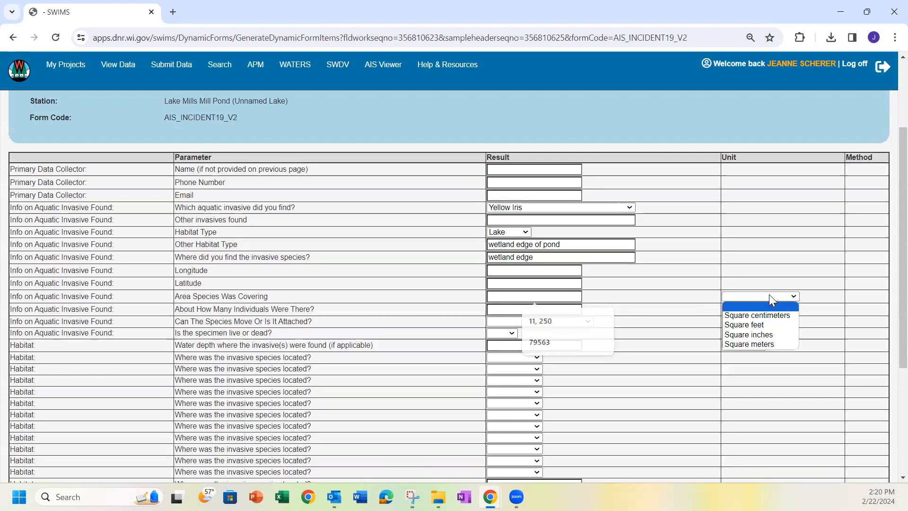
left_click(771, 325)
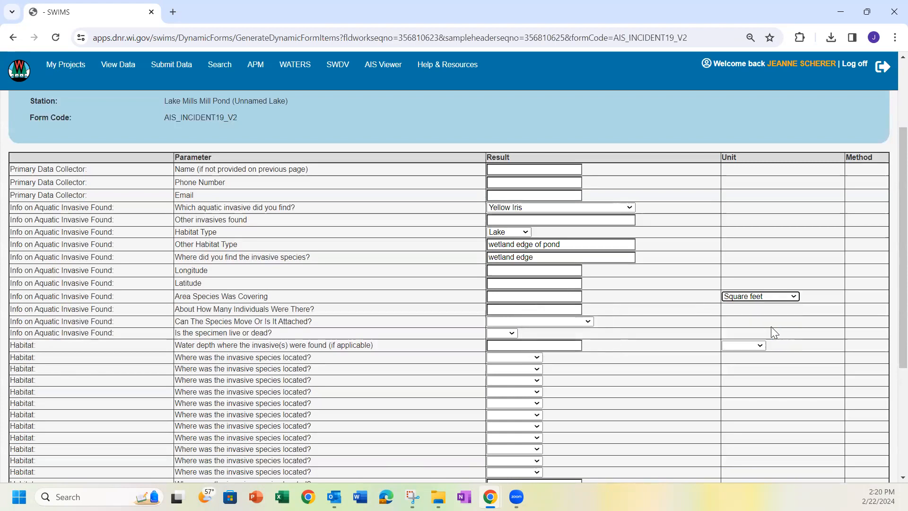
left_click(523, 297)
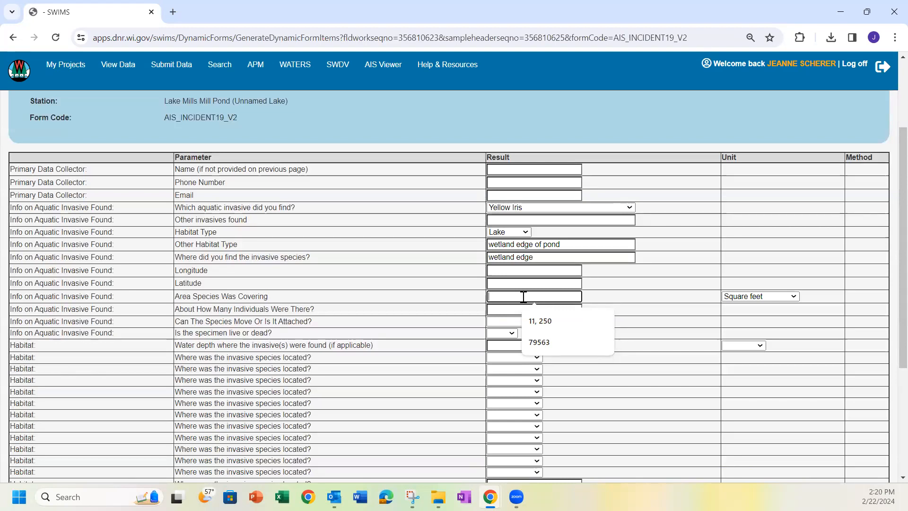
type("6")
left_click(632, 328)
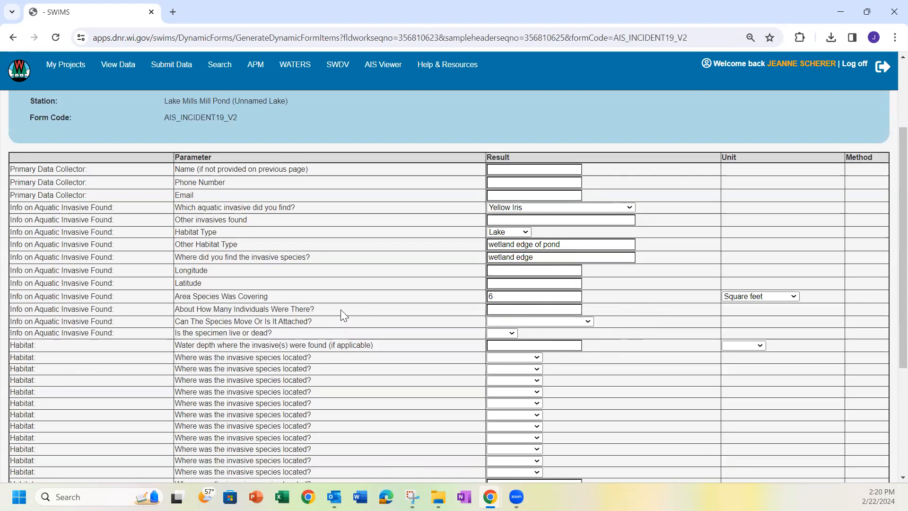
Record 5 individuals, Rooted/Attached and Live
left_click(510, 310)
type("5")
left_click(528, 324)
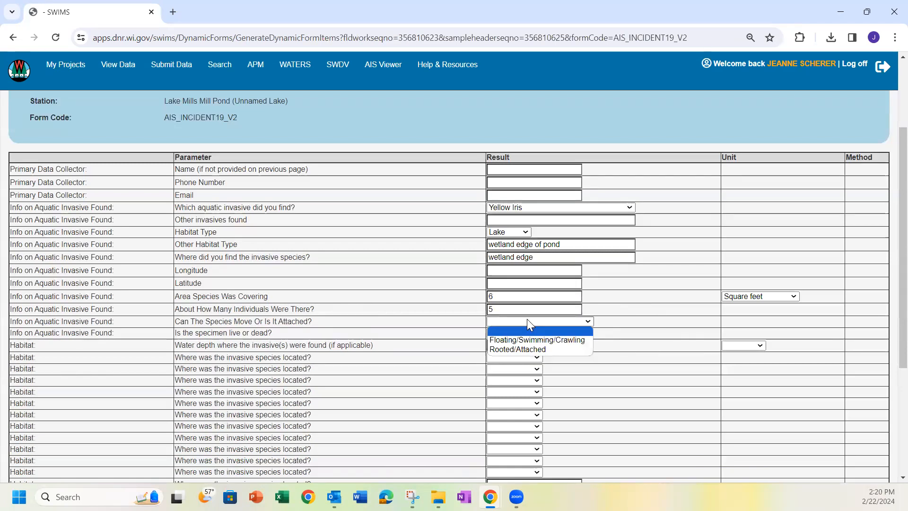
left_click(522, 350)
left_click(512, 334)
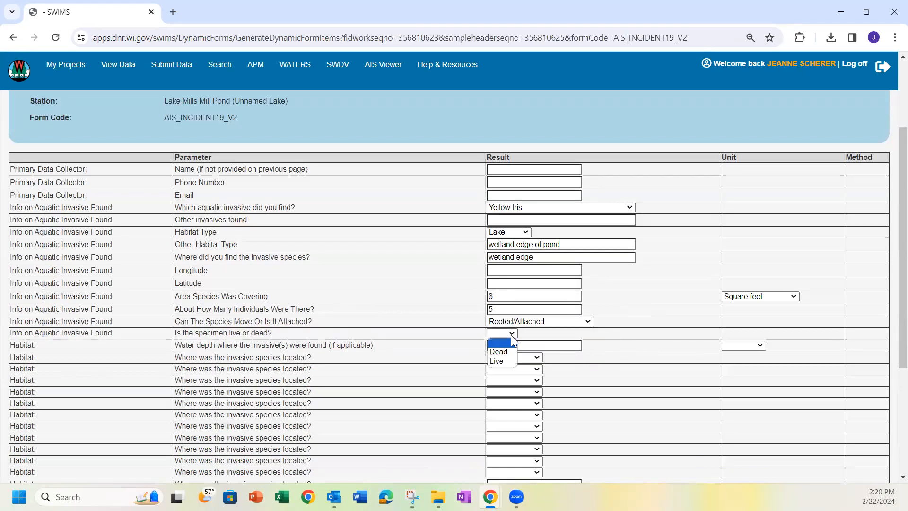
left_click(505, 362)
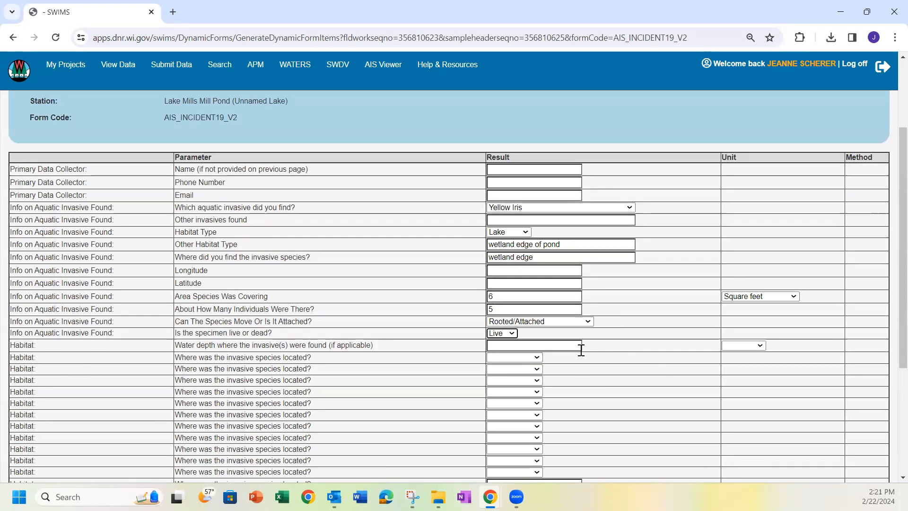
scroll(581, 347, "down", 2)
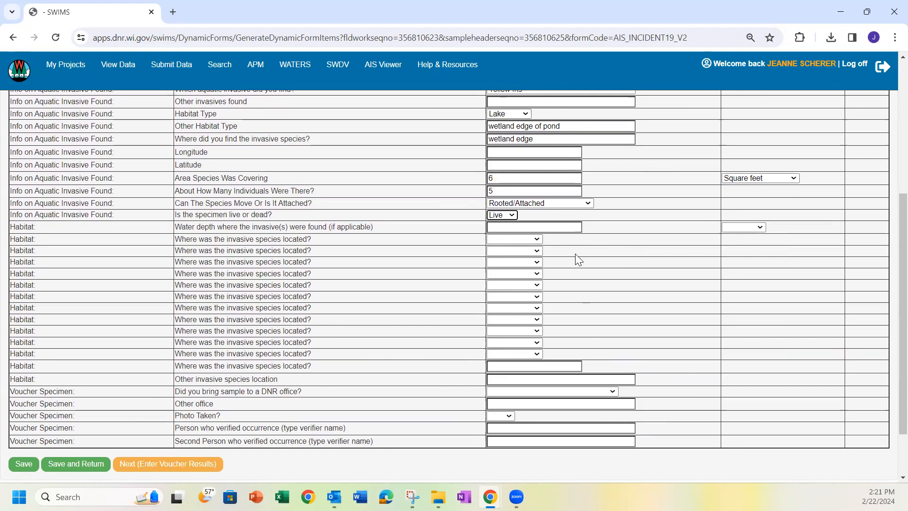
Choose Mud/Muck as the location and 'Did not take sample to a DNR office' for the voucher
left_click(519, 239)
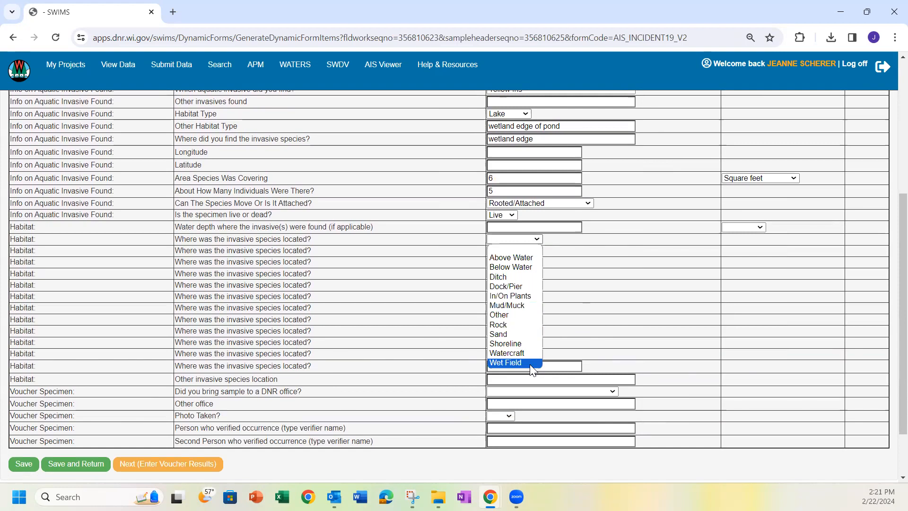
left_click(524, 307)
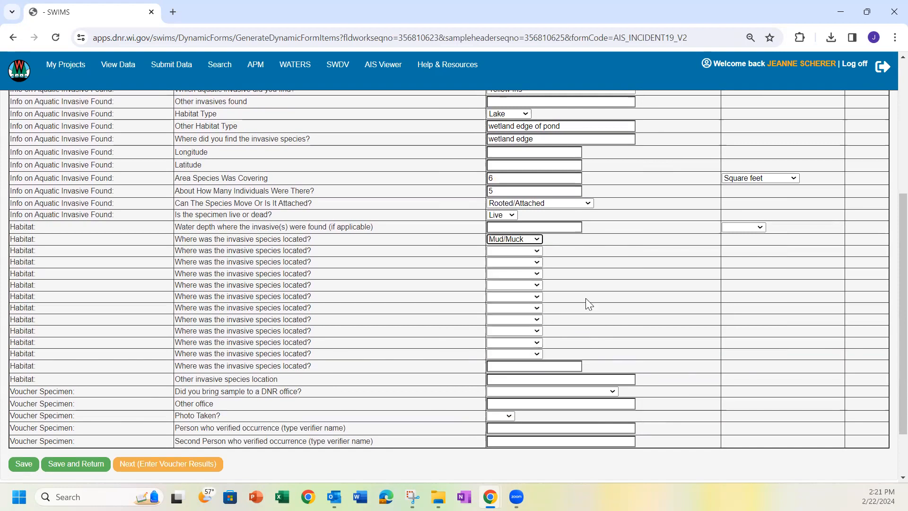
scroll(597, 297, "down", 3)
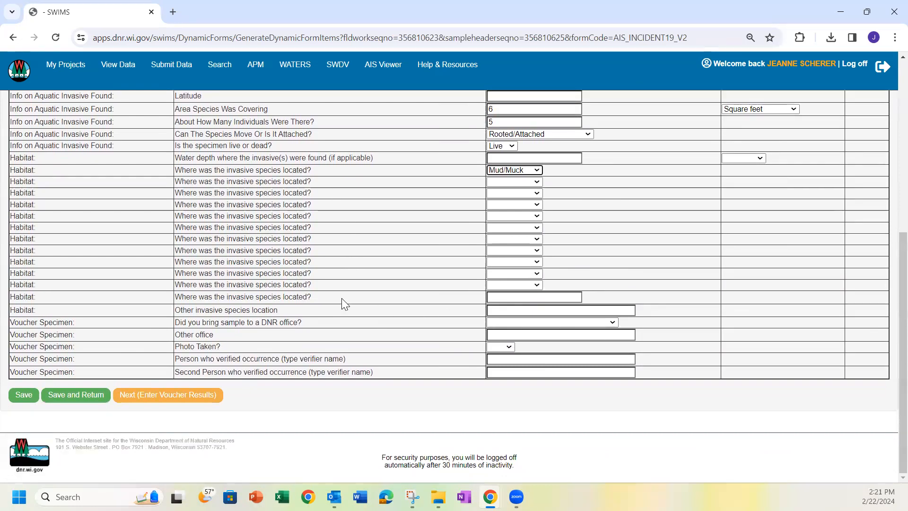
left_click(508, 327)
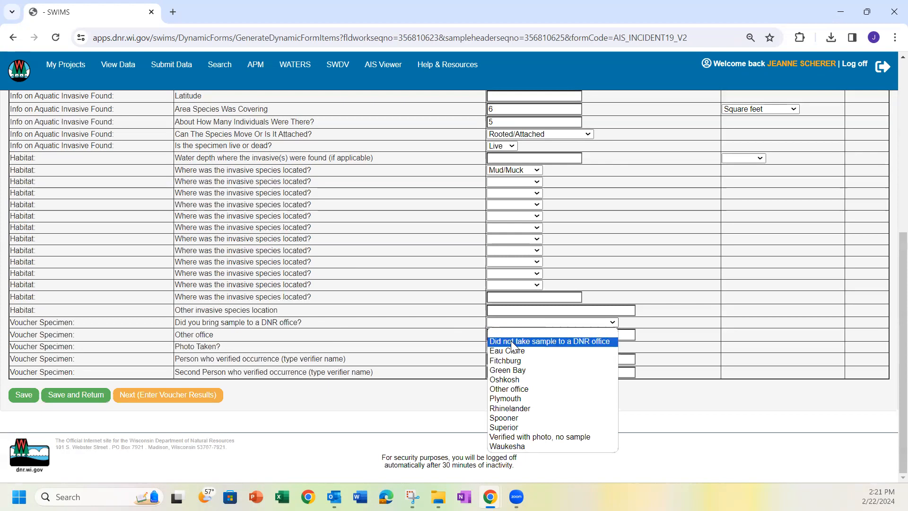
left_click(512, 342)
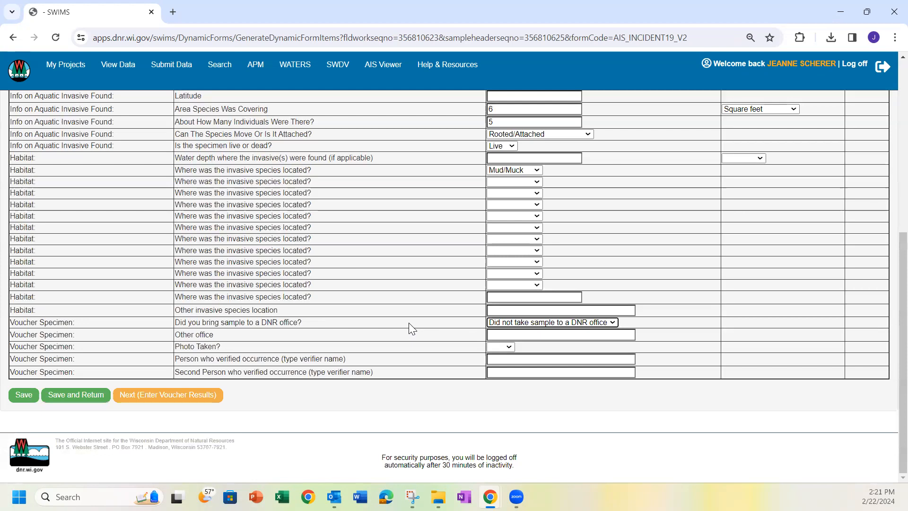
Set Photo Taken to YES and enter the verifier's full name
left_click(505, 347)
left_click(501, 376)
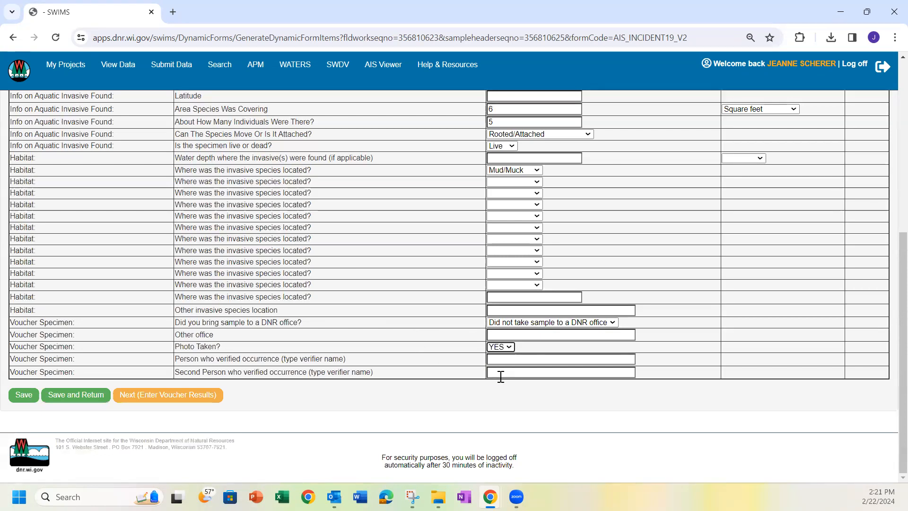
left_click(514, 359)
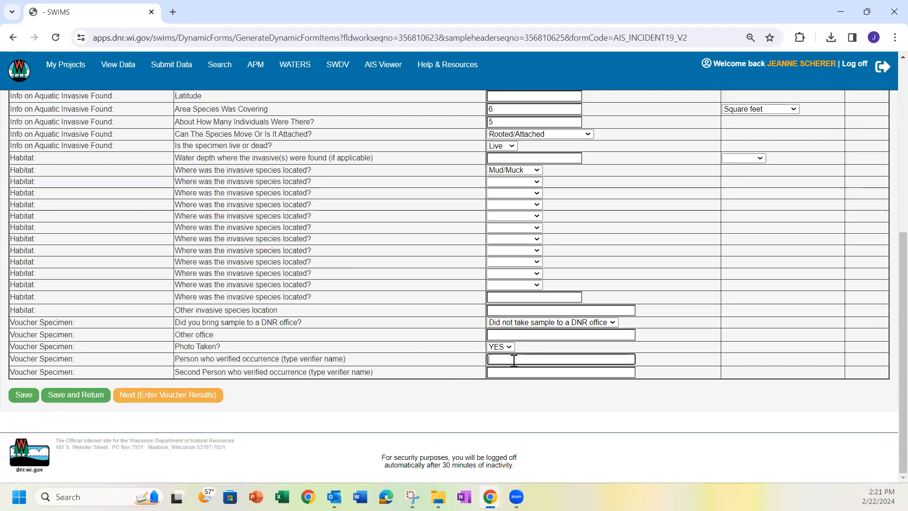
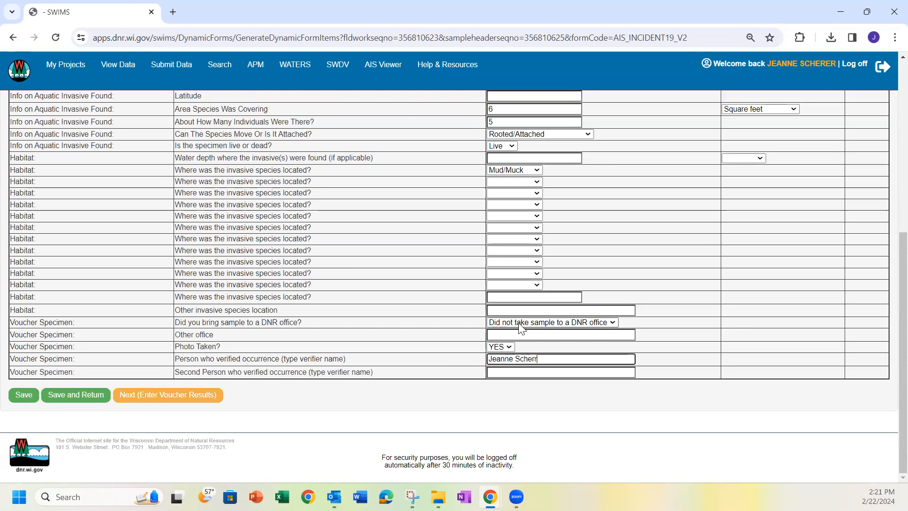
left_click(496, 371)
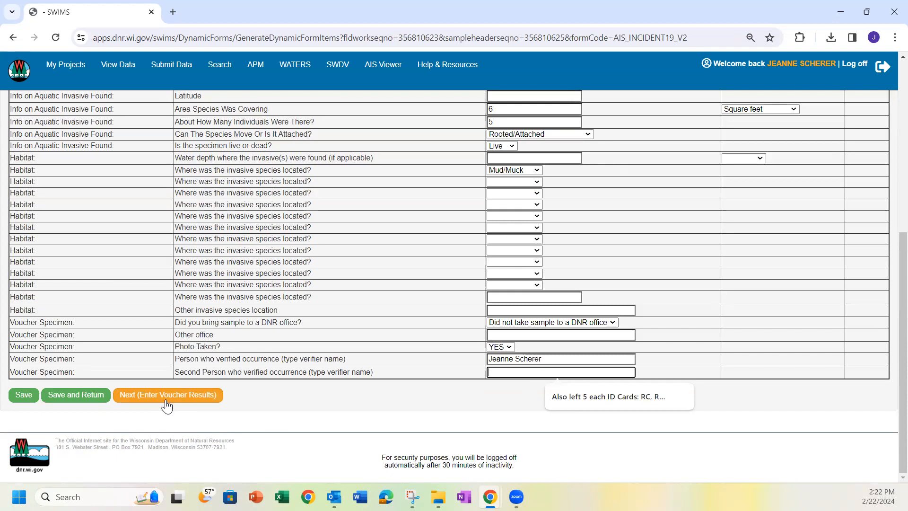
Save the incident results with Save and Return to reach the View Data list
left_click(77, 400)
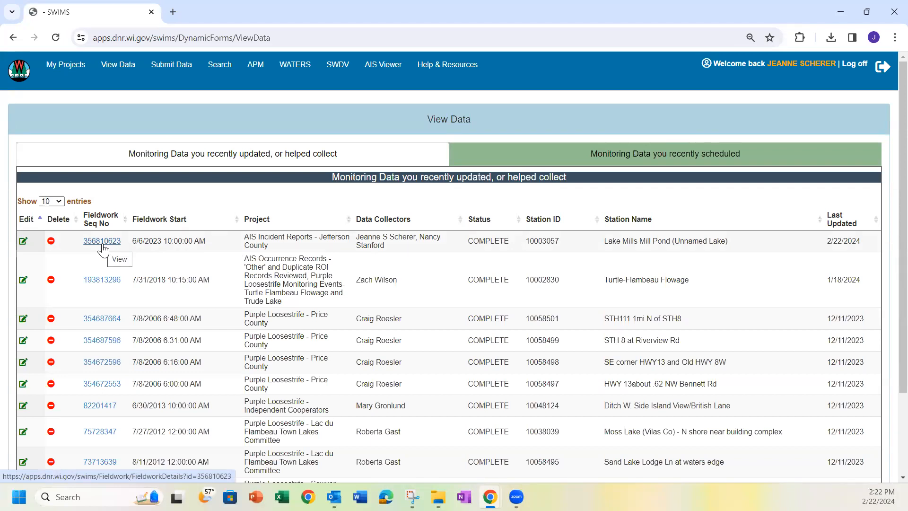
Reopen the saved Lake Mills Mill Pond record and continue to its results page
left_click(22, 243)
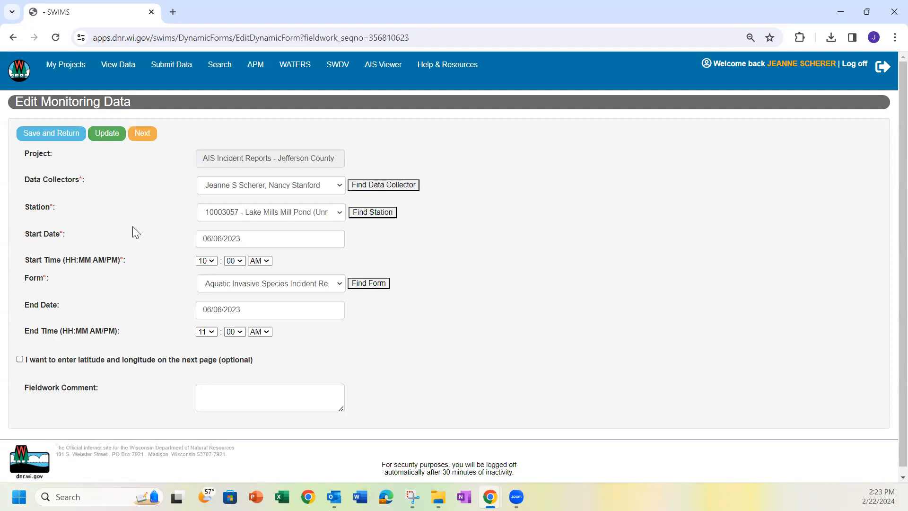
scroll(133, 227, "down", 1)
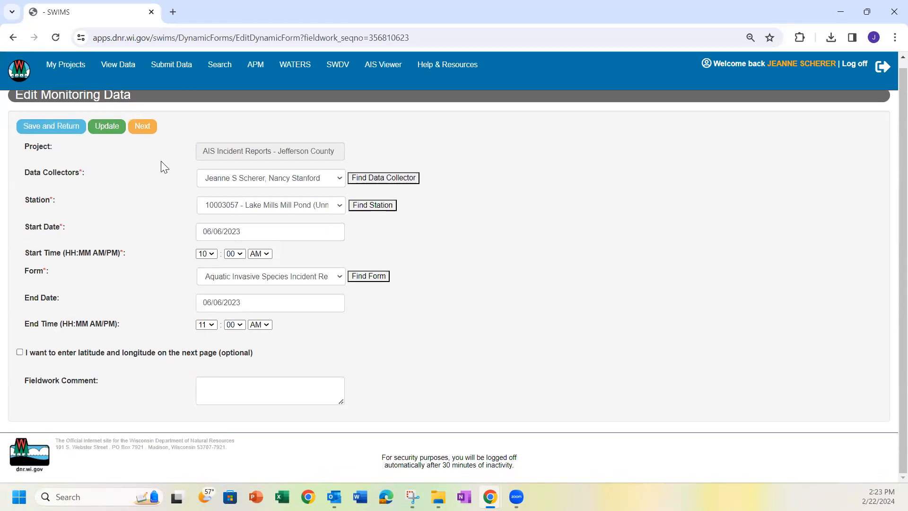
left_click(142, 126)
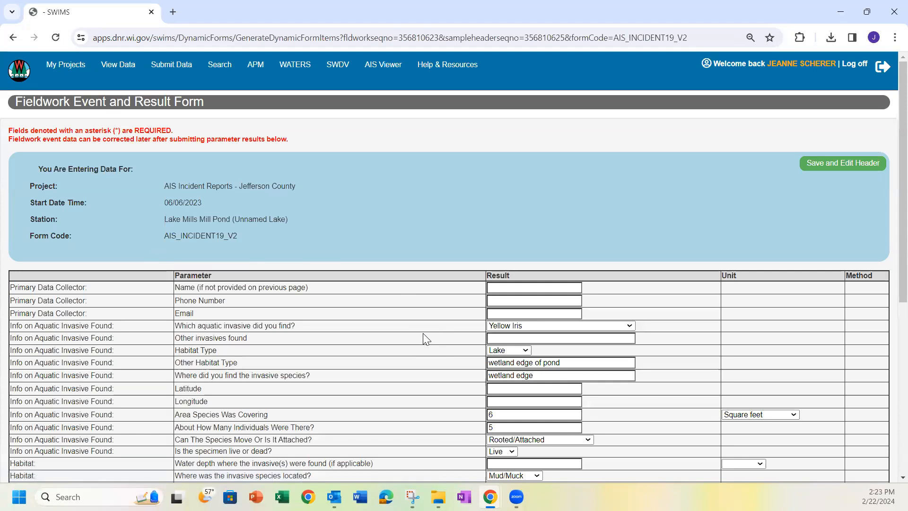
Check the Other invasives found entry, then save the Yellow Iris results with Save and Return
left_click(530, 337)
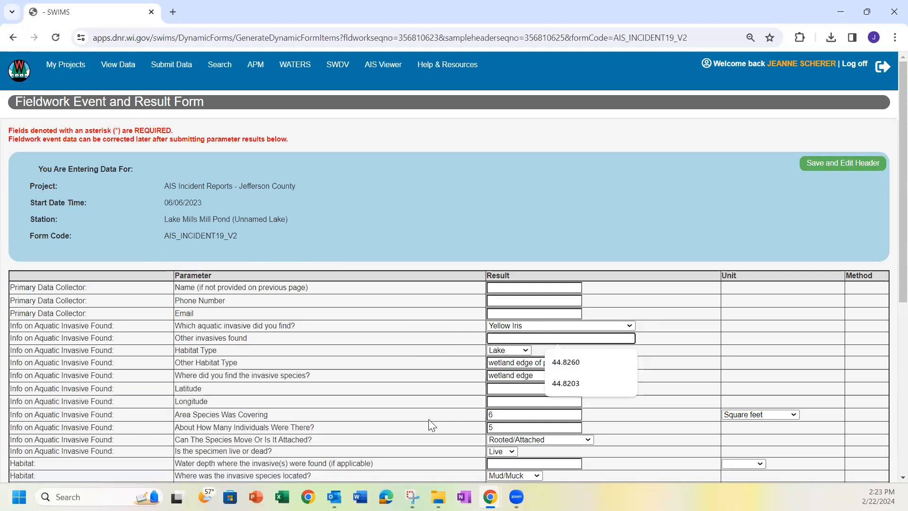
scroll(428, 419, "down", 1)
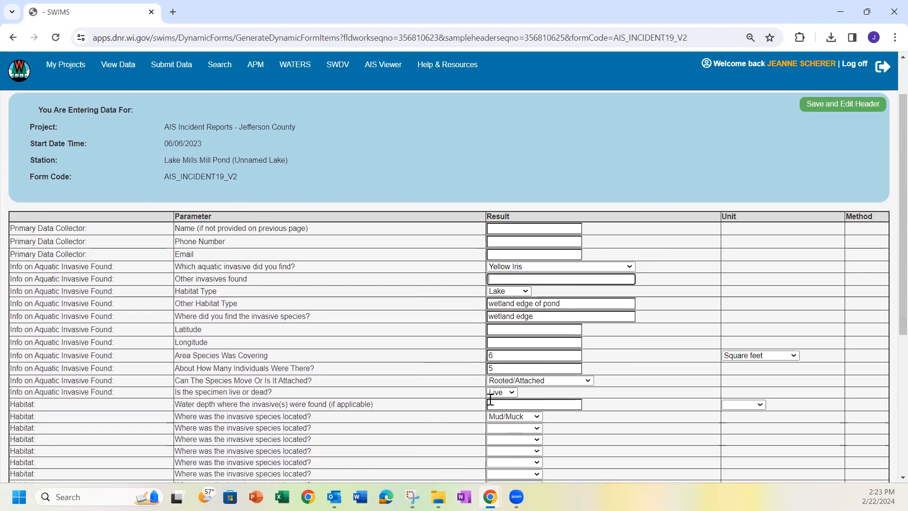
scroll(425, 416, "down", 3)
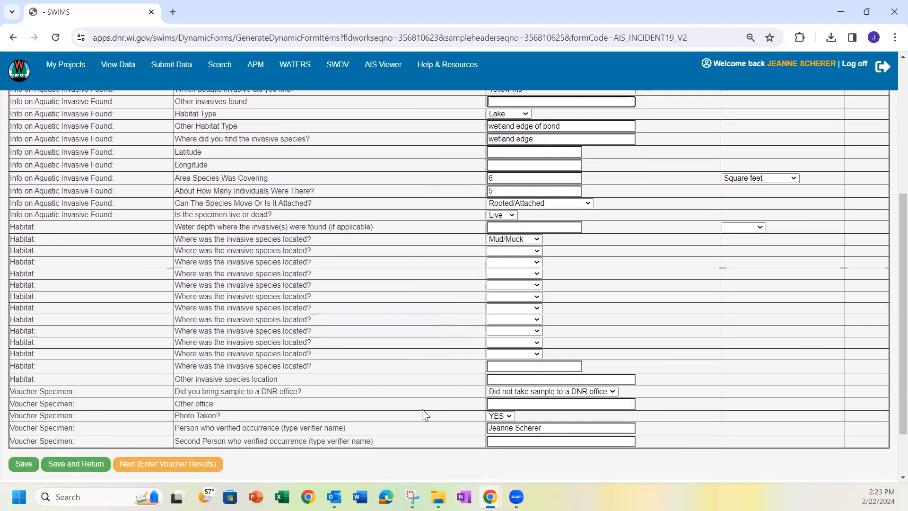
scroll(441, 245, "up", 1)
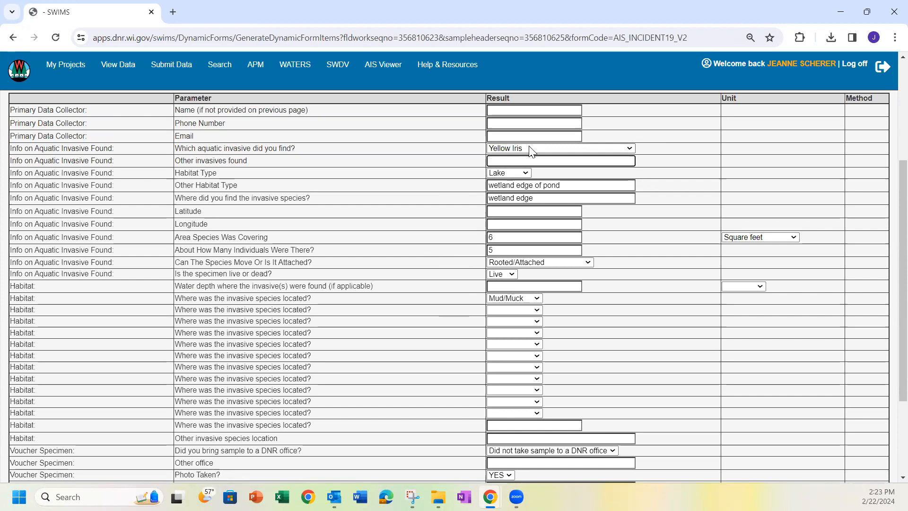
scroll(326, 310, "down", 2)
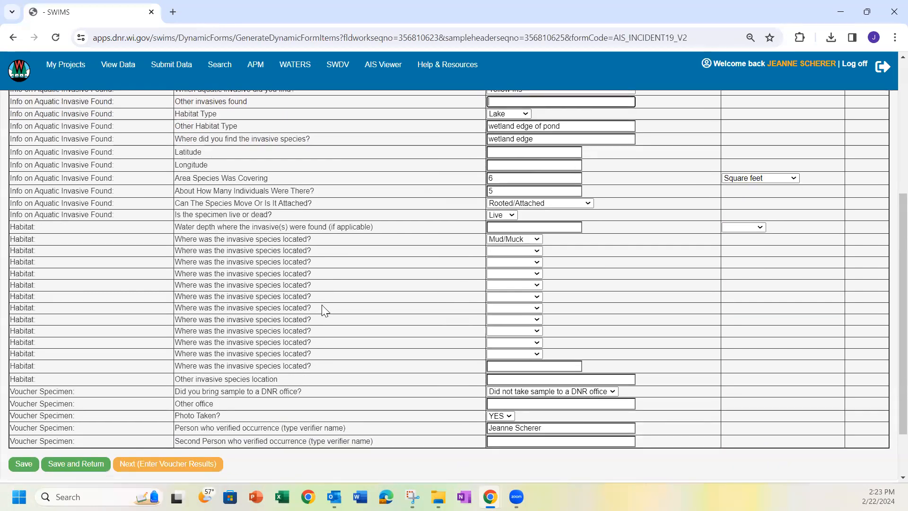
left_click(92, 464)
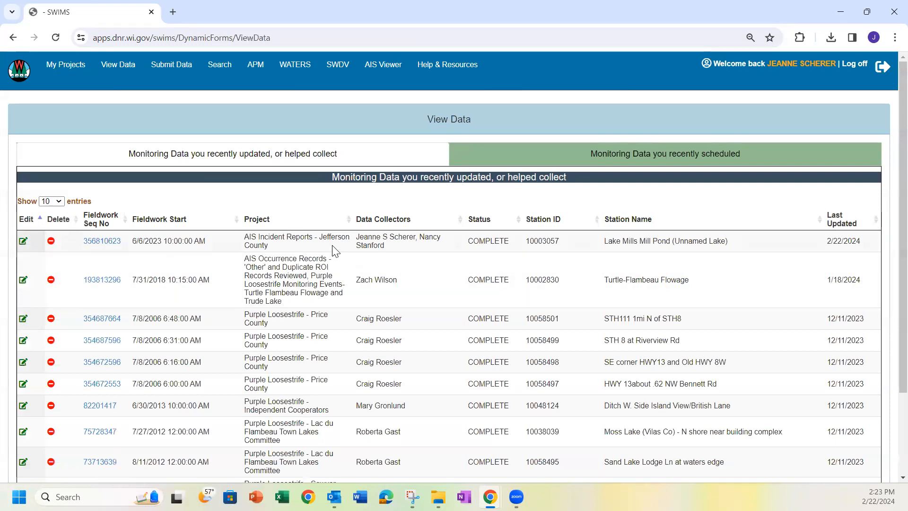
Open fieldwork record 356810623 and enable editing on its Edit Fieldwork Event form
left_click(102, 241)
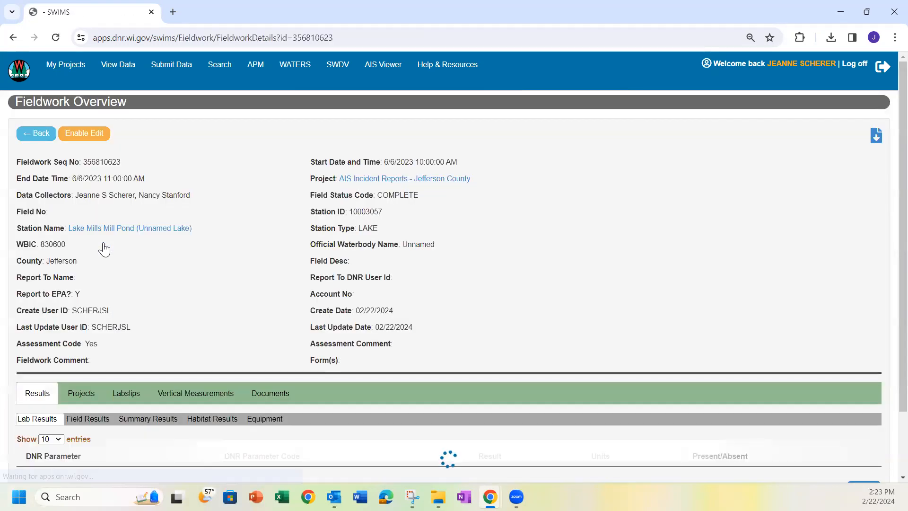
scroll(223, 281, "down", 1)
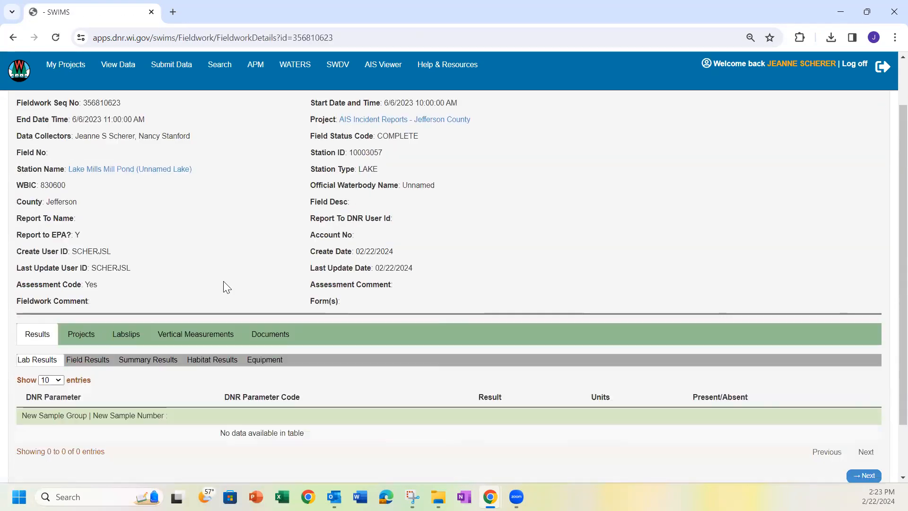
scroll(223, 281, "up", 1)
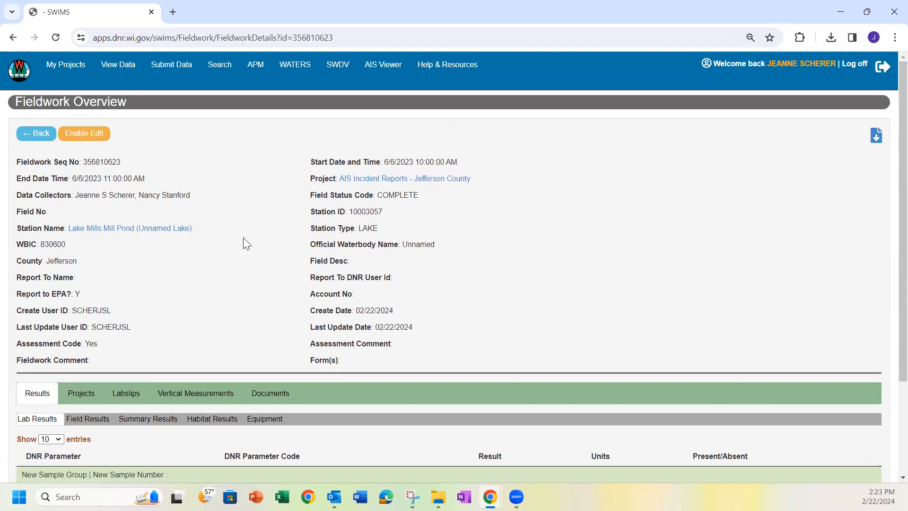
left_click(85, 134)
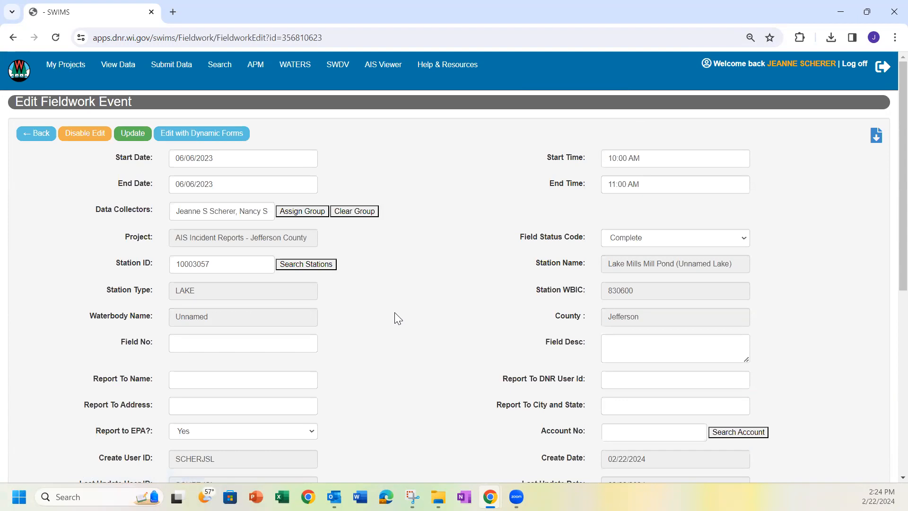
scroll(395, 314, "down", 5)
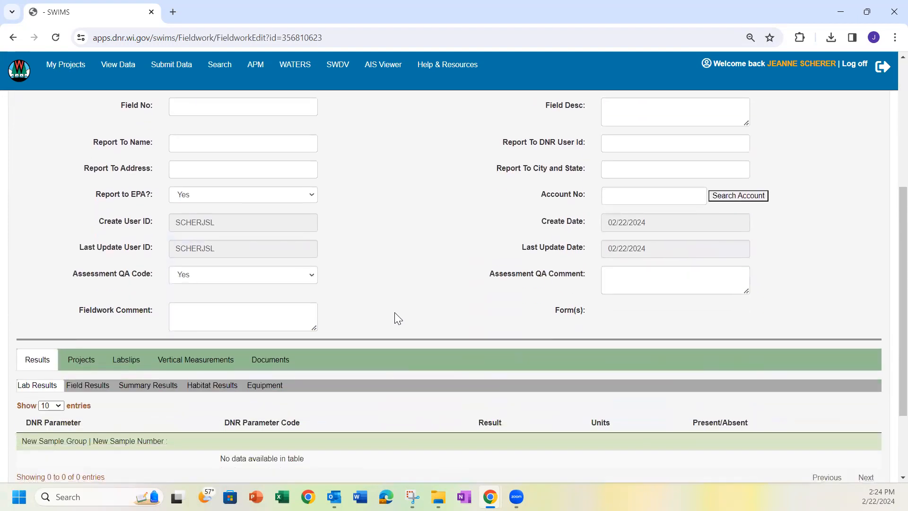
scroll(394, 312, "up", 3)
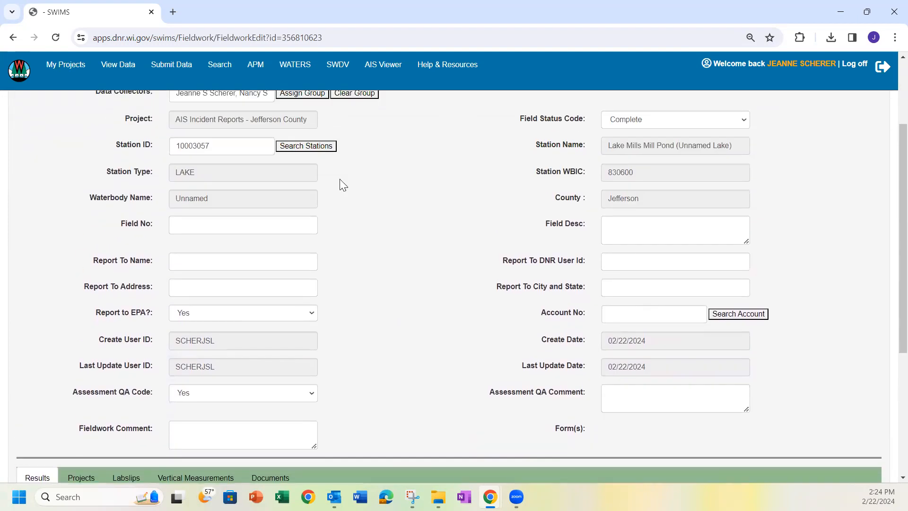
scroll(427, 246, "up", 3)
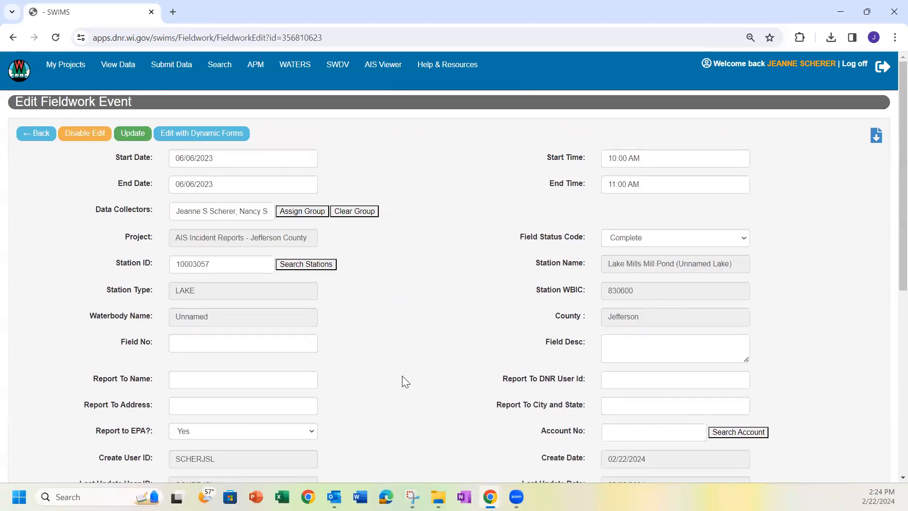
scroll(405, 370, "down", 6)
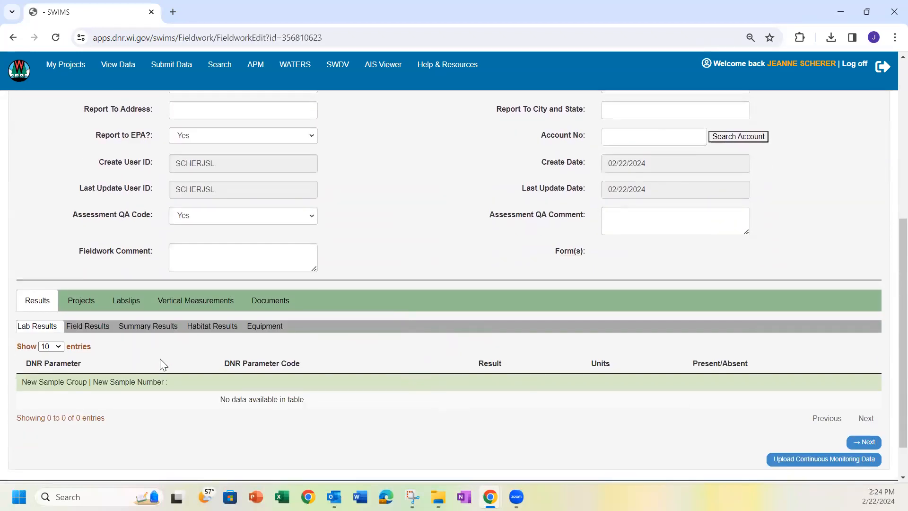
From Field Results, open parameter 40017 'Which aquatic invasive did you find?' showing Yellow Iris
left_click(90, 329)
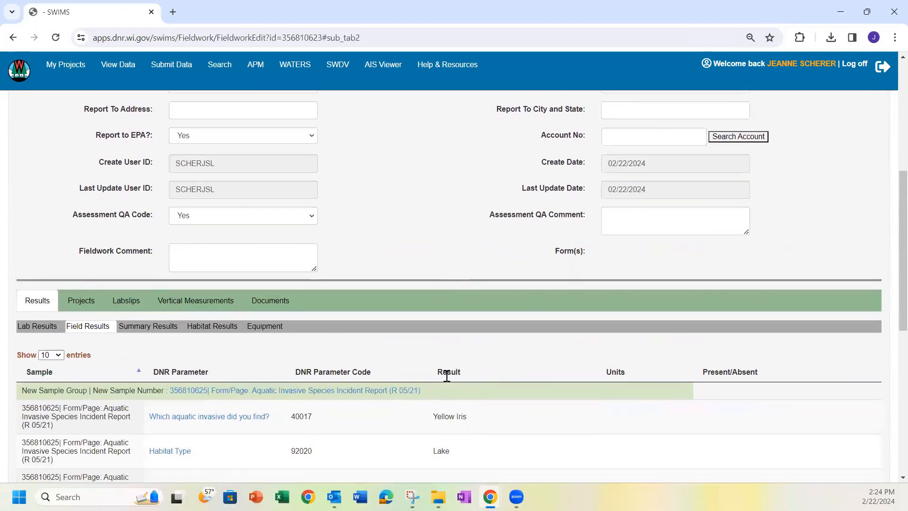
scroll(446, 375, "down", 3)
scroll(394, 413, "down", 1)
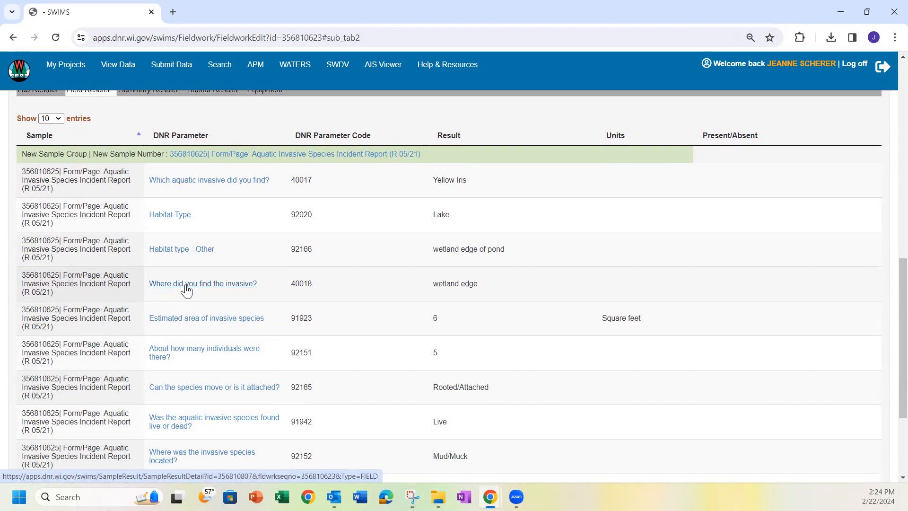
left_click(202, 184)
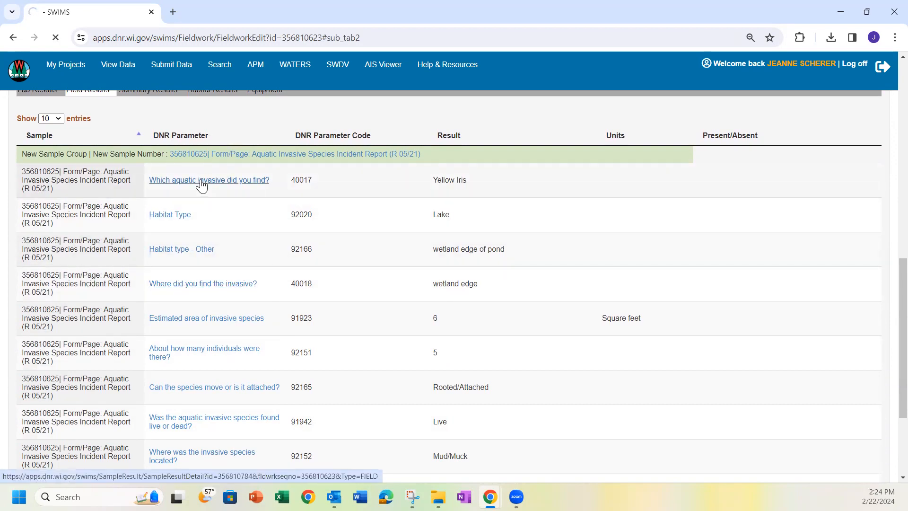
scroll(253, 312, "down", 1)
scroll(253, 312, "down", 3)
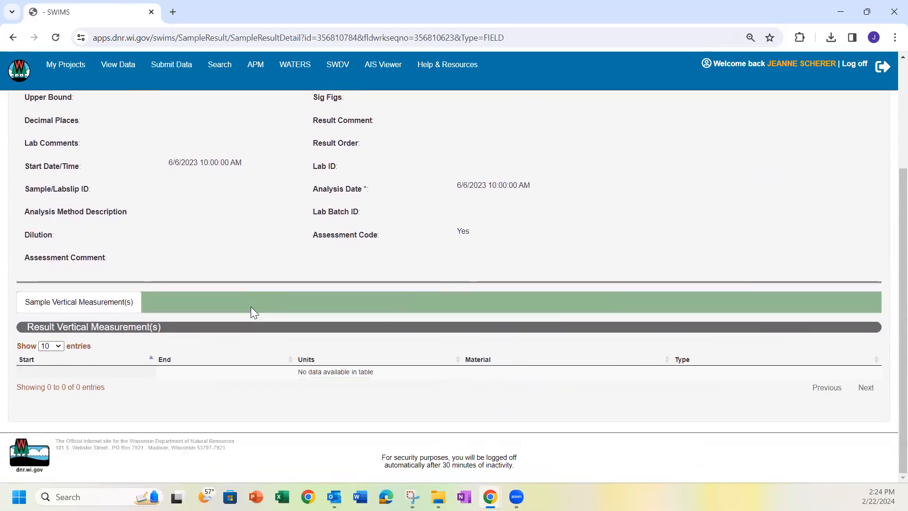
scroll(251, 306, "up", 3)
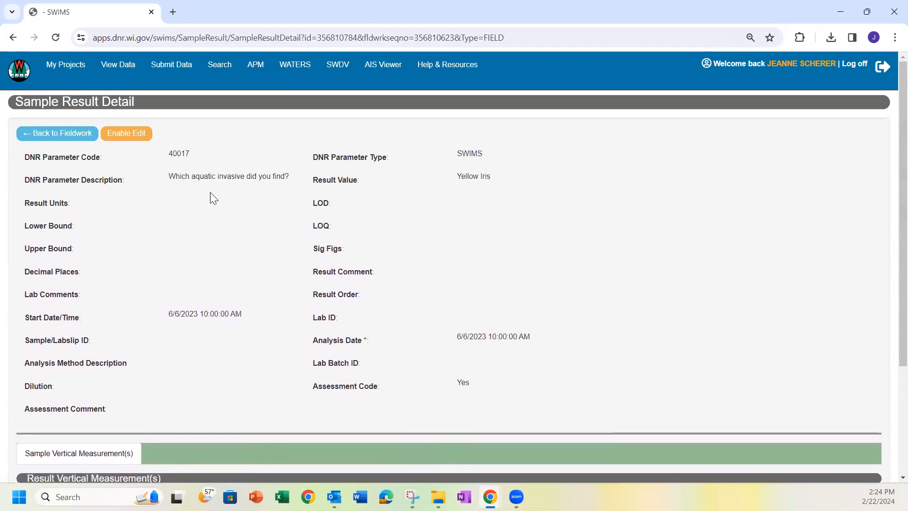
Replace the Yellow Iris result value with Purple Loosestrife and update the result
left_click(127, 138)
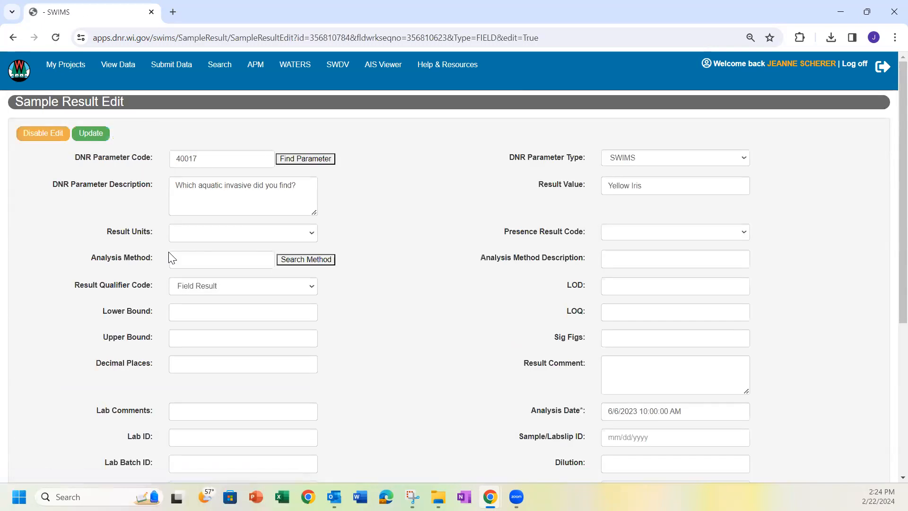
left_click(675, 186)
left_click_drag(676, 186, 551, 189)
key("BackSpace")
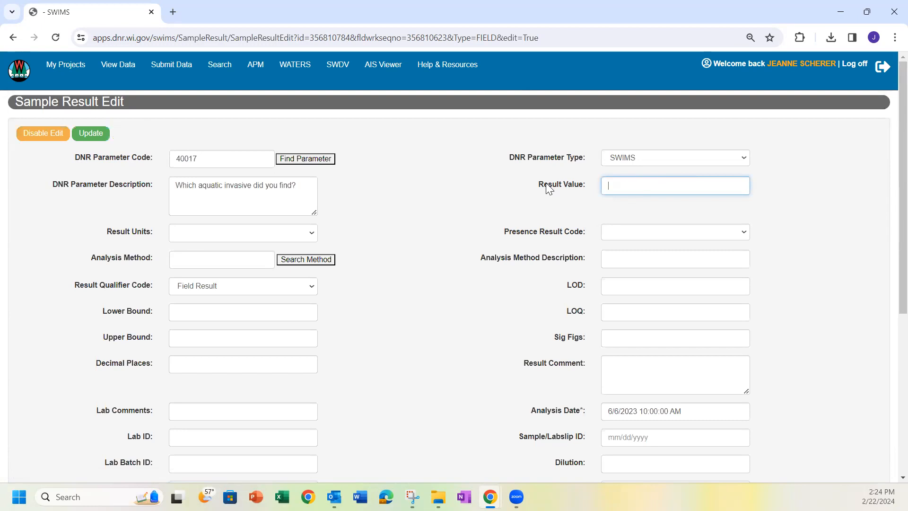
type("Purple Loosestrife")
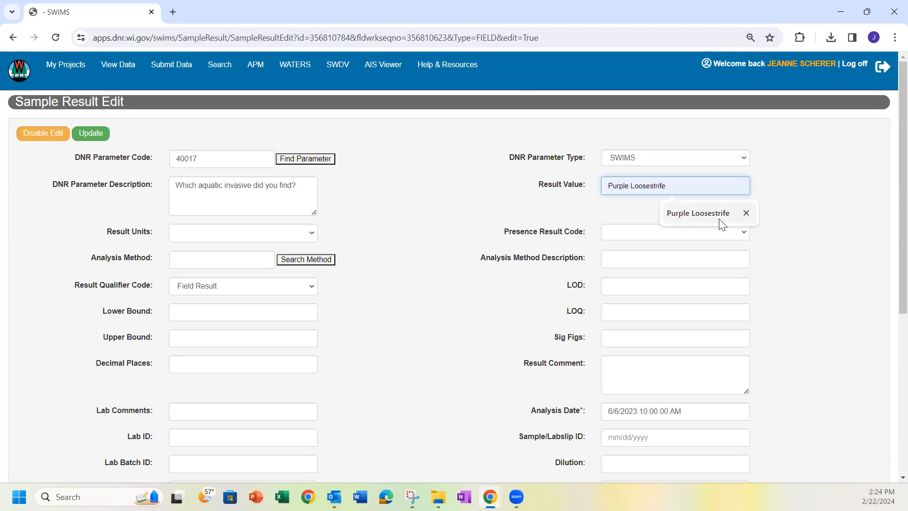
left_click(717, 215)
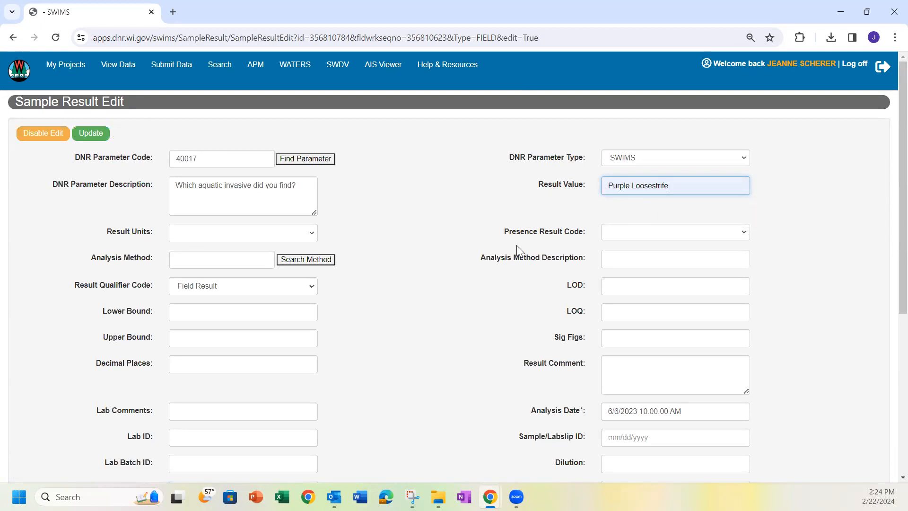
left_click(90, 133)
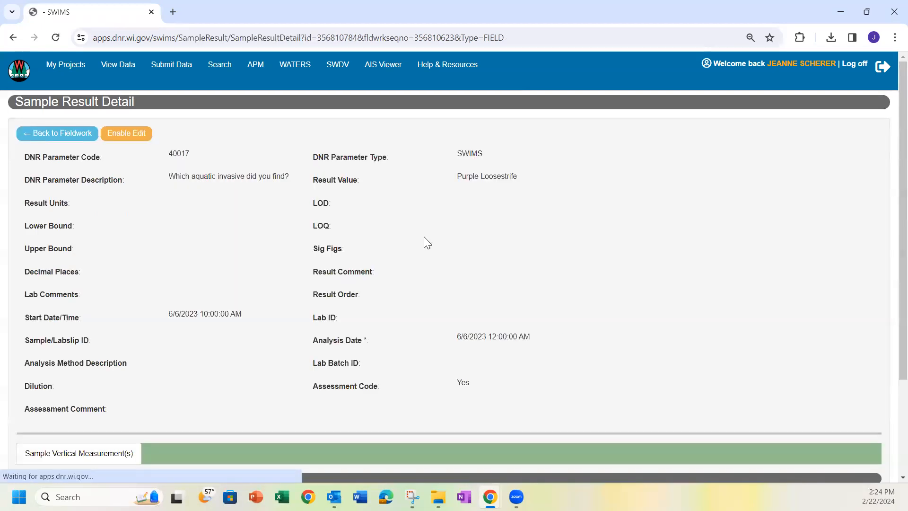
left_click(129, 134)
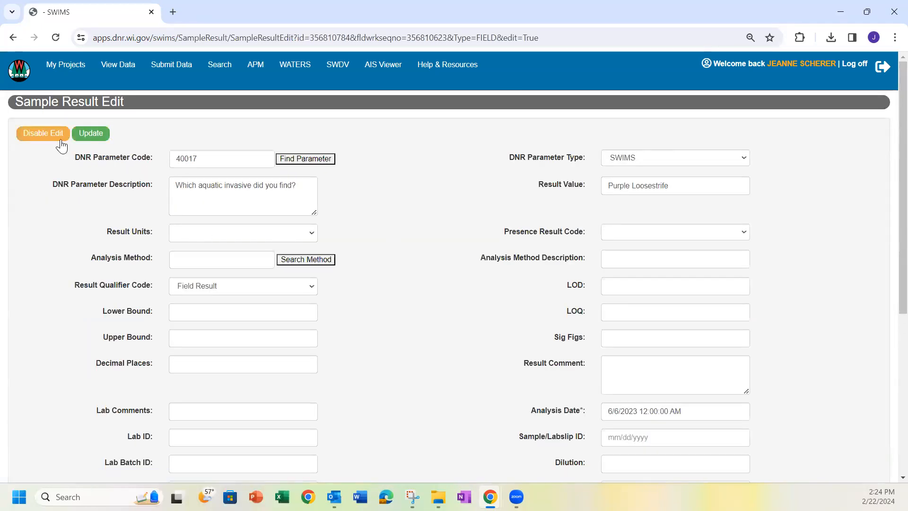
Update the result again, reopen the fieldwork record in Dynamic Forms, then return to Data Topics
left_click(82, 136)
left_click(62, 134)
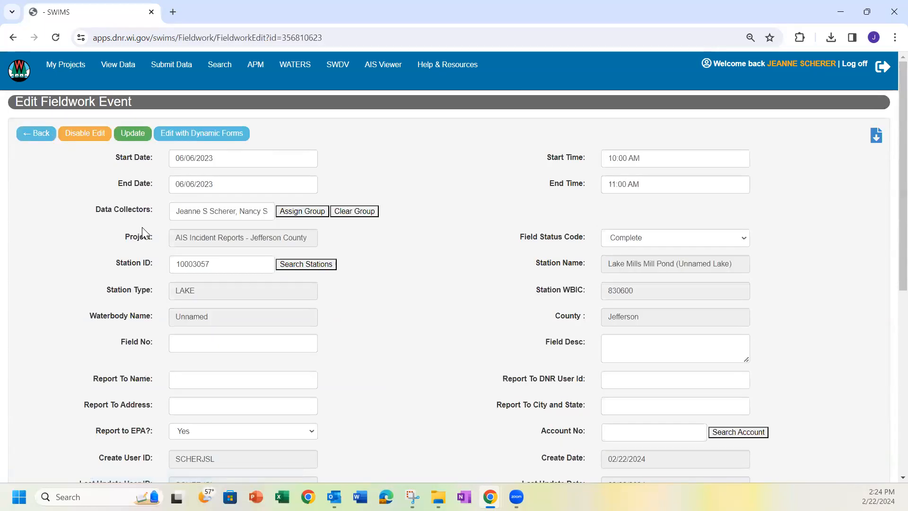
left_click(85, 133)
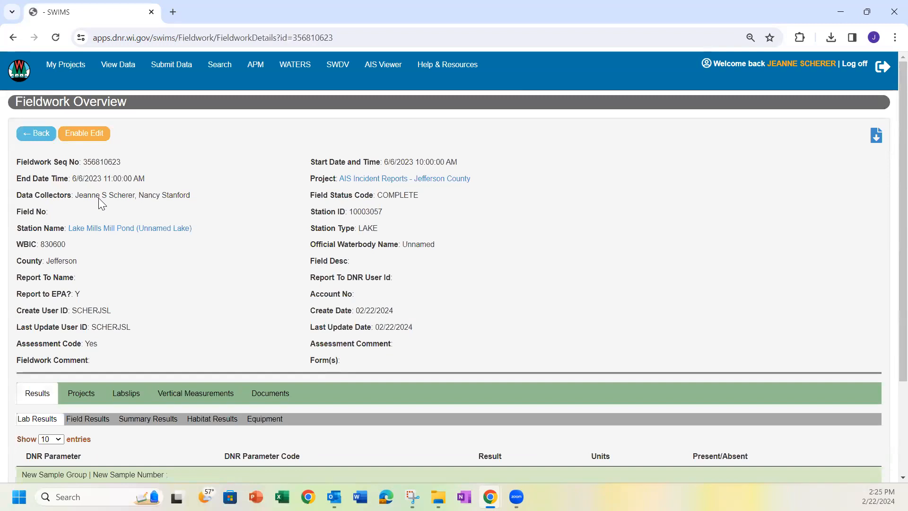
left_click(86, 134)
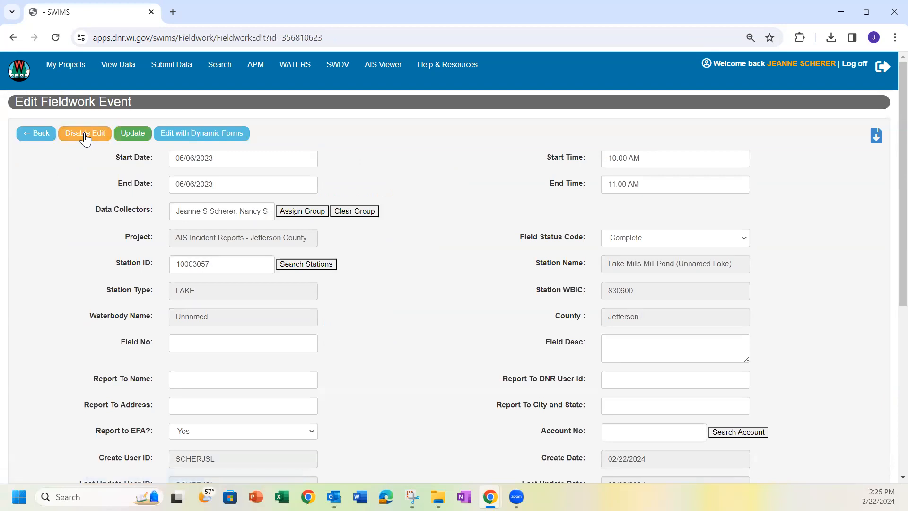
left_click(211, 136)
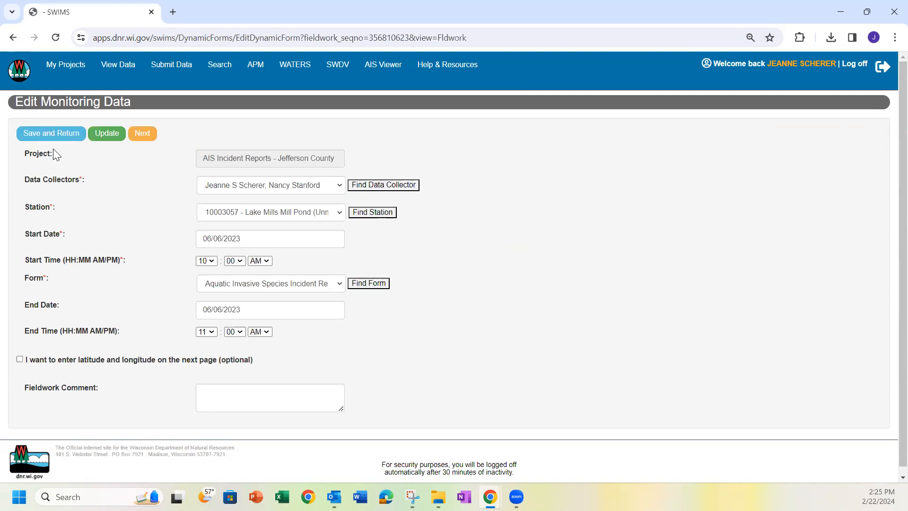
left_click(28, 80)
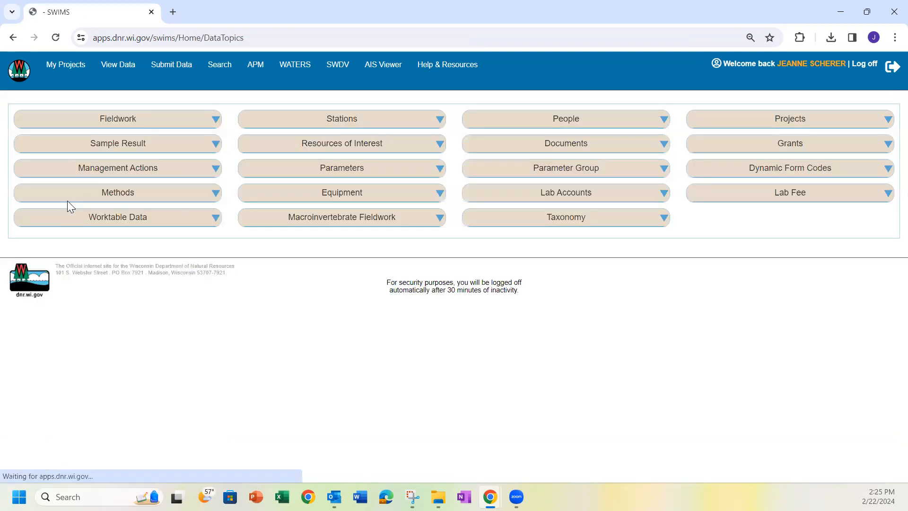